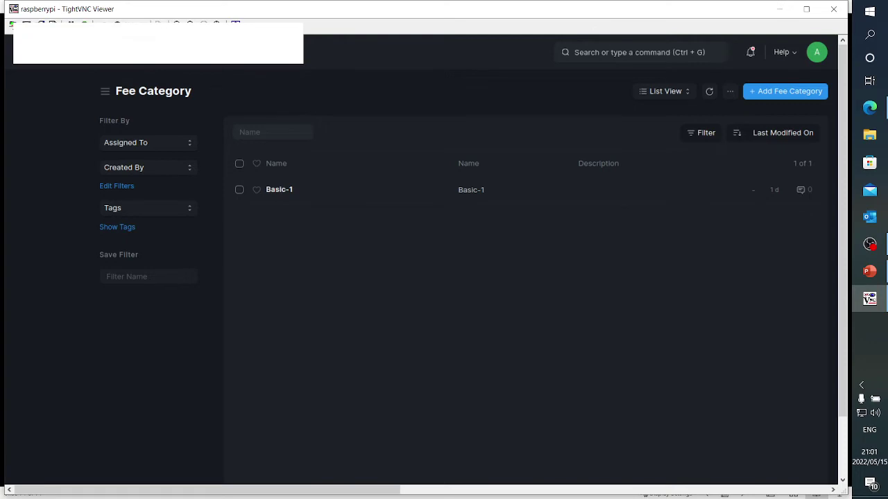
Open the TT Courses fee structure and review its program details, fee components, accounts and cost center
key(alt+Left)
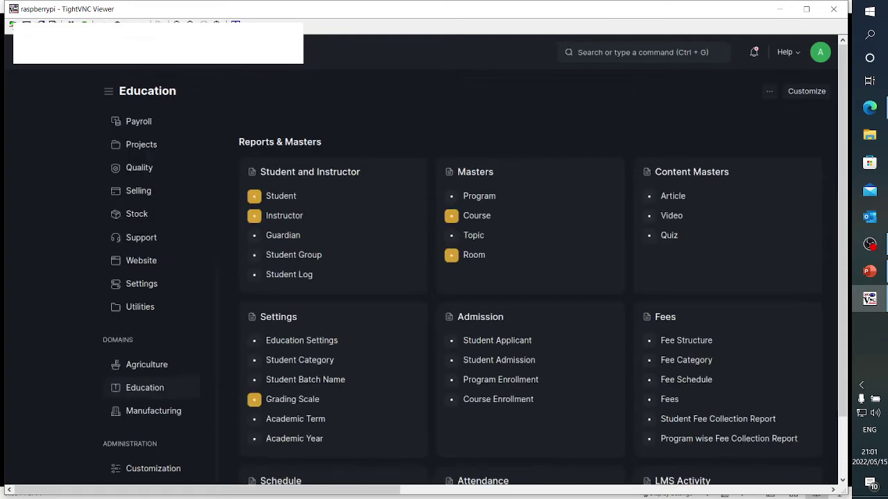
click(686, 341)
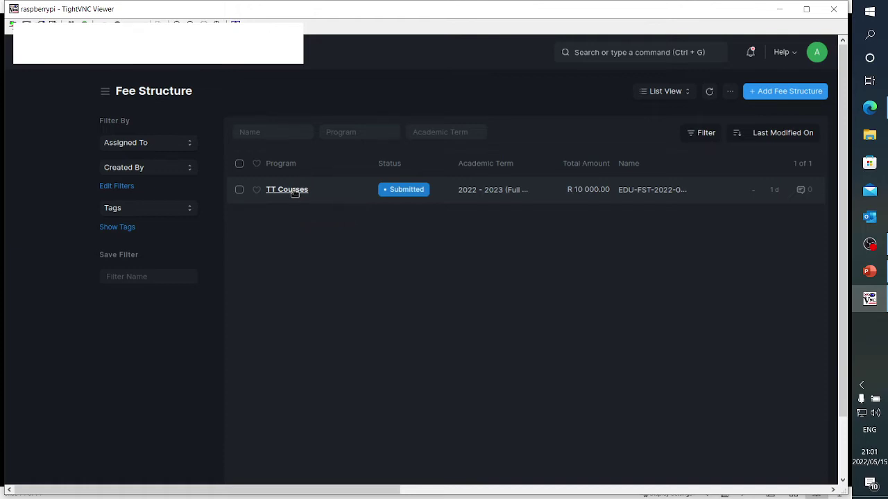
click(295, 192)
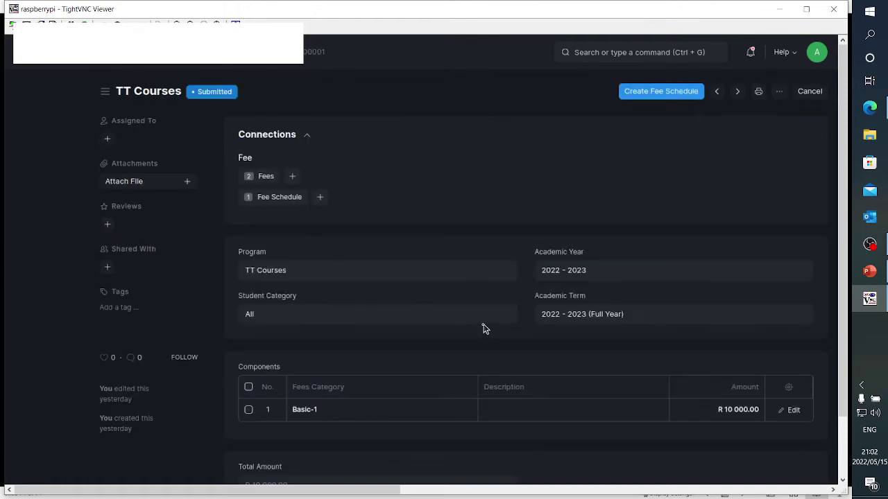
scroll(409, 360, down, 1)
scroll(406, 359, down, 3)
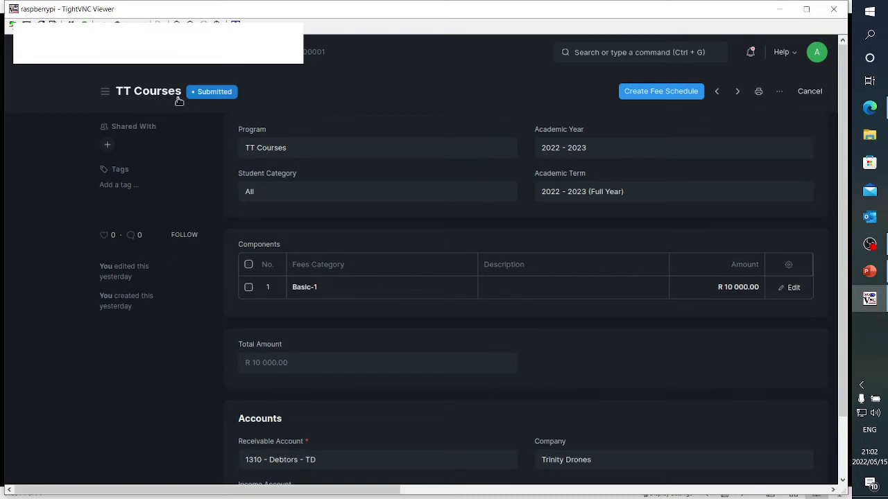
scroll(294, 250, up, 2)
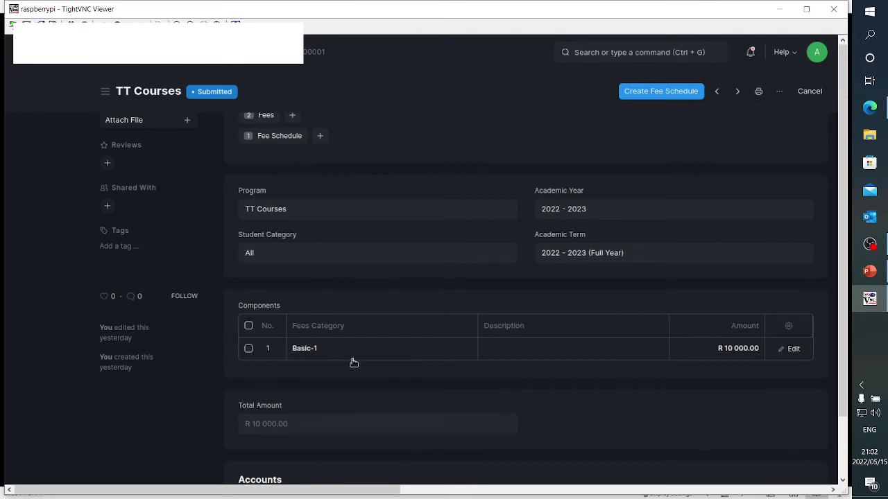
scroll(312, 353, down, 3)
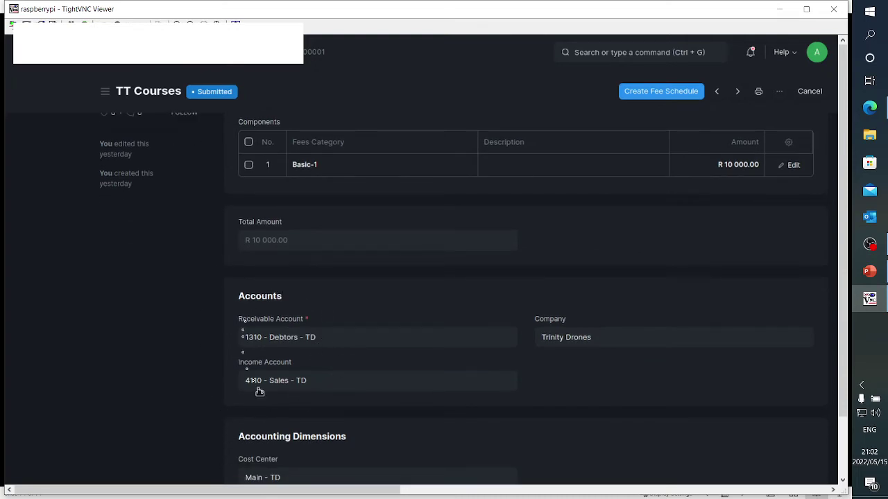
scroll(352, 403, down, 2)
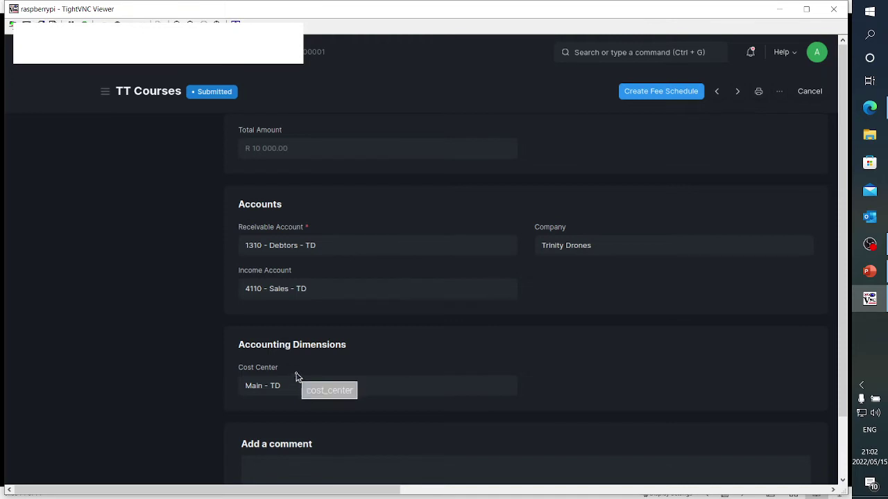
scroll(233, 186, up, 5)
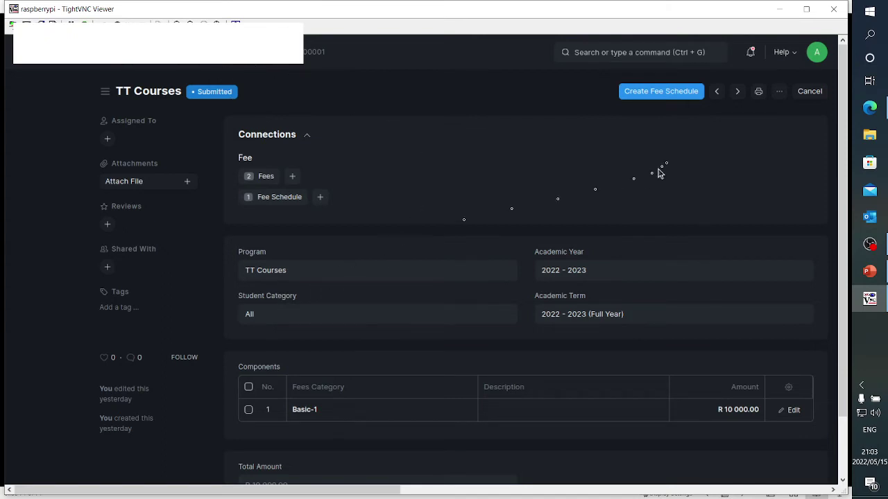
click(666, 96)
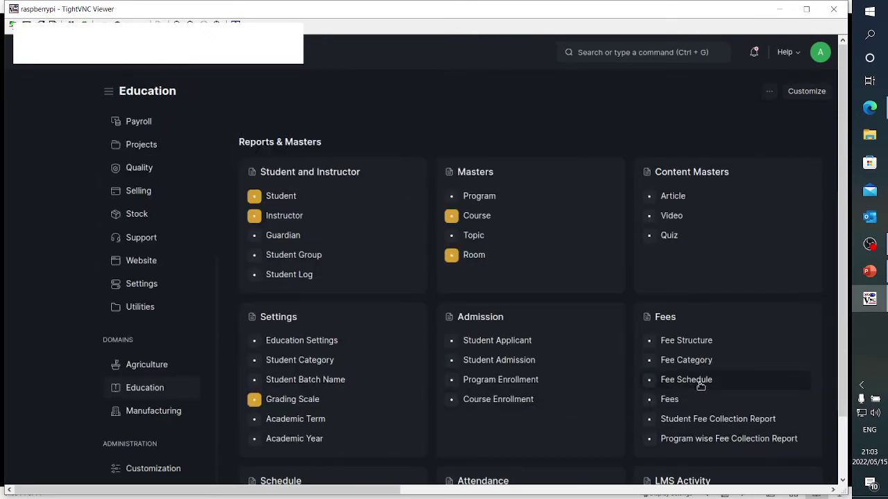
click(694, 345)
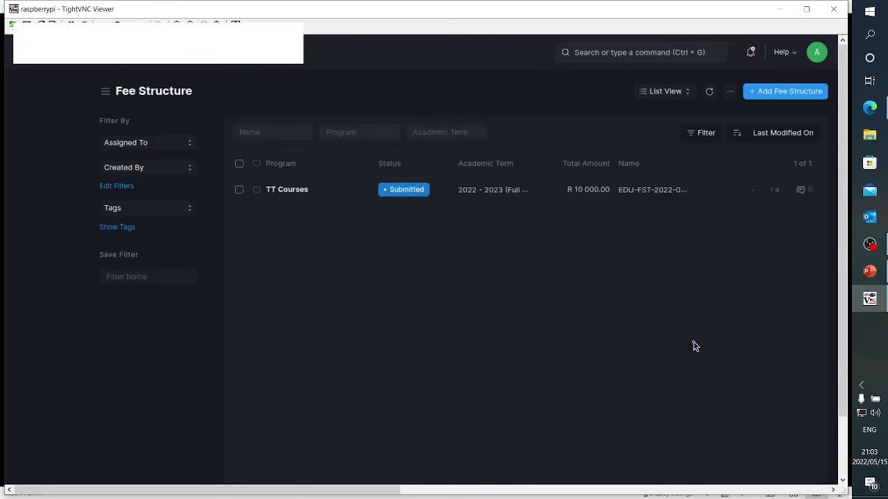
click(284, 190)
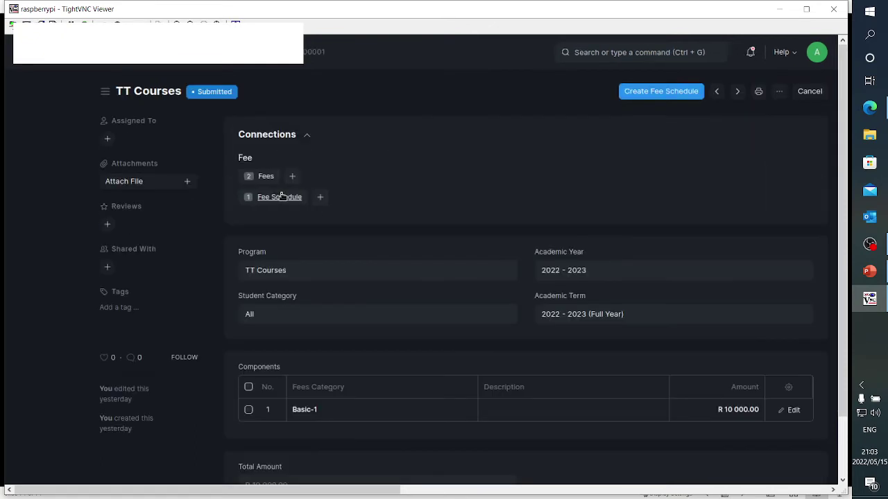
click(634, 95)
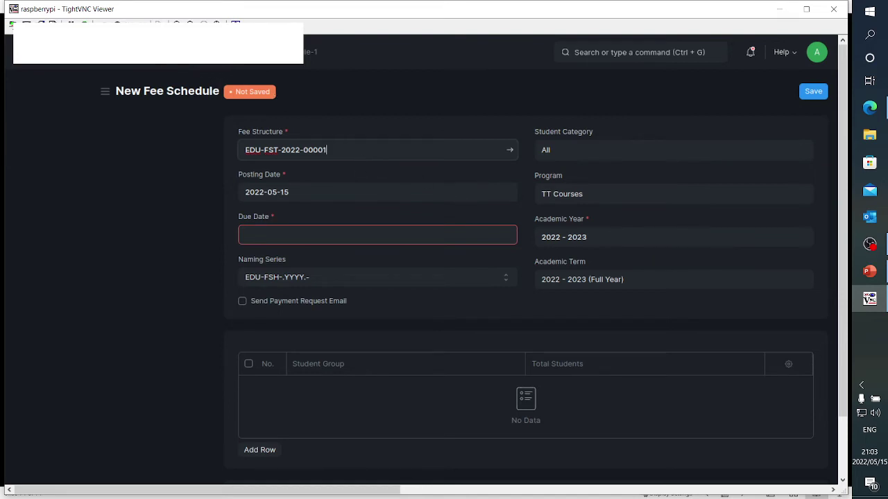
click(153, 85)
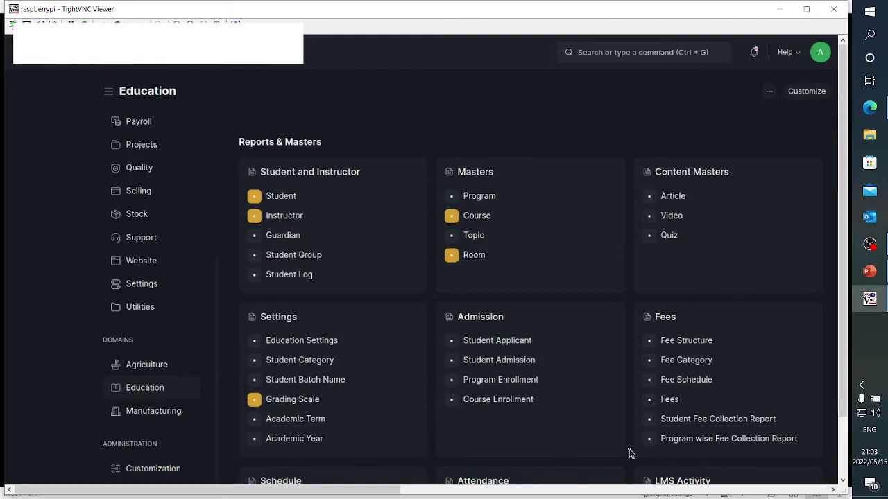
click(680, 341)
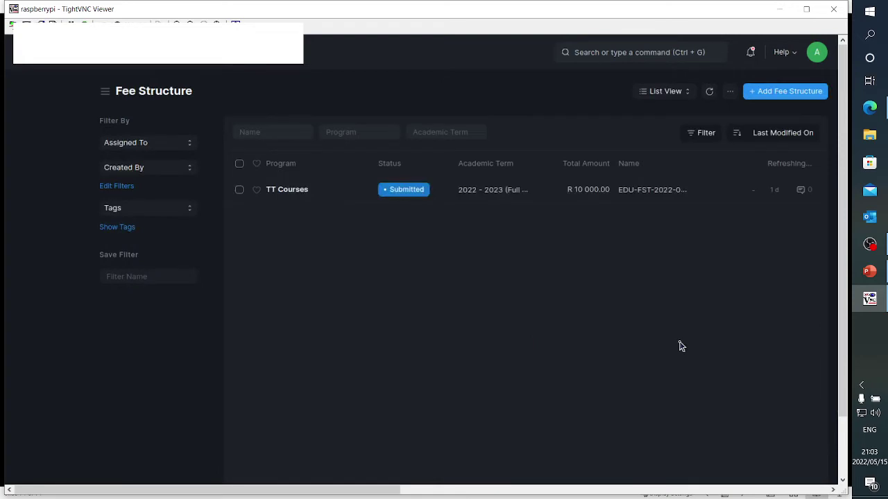
click(292, 195)
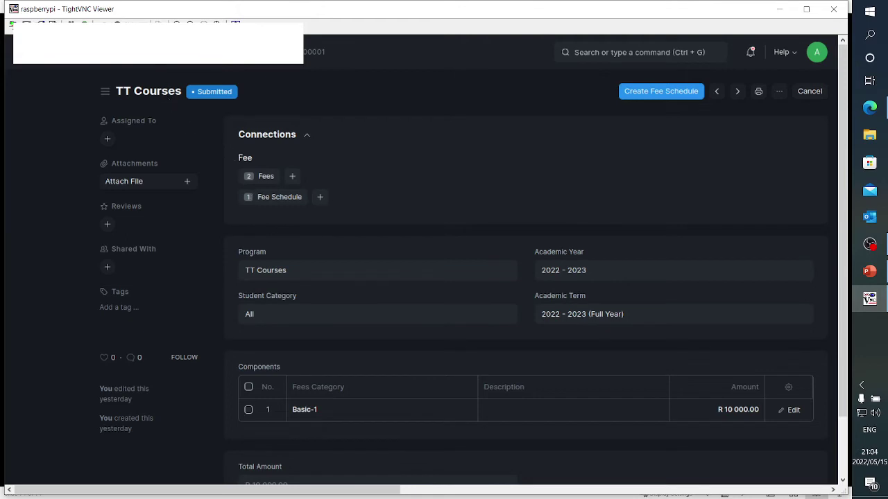
key(alt+Left)
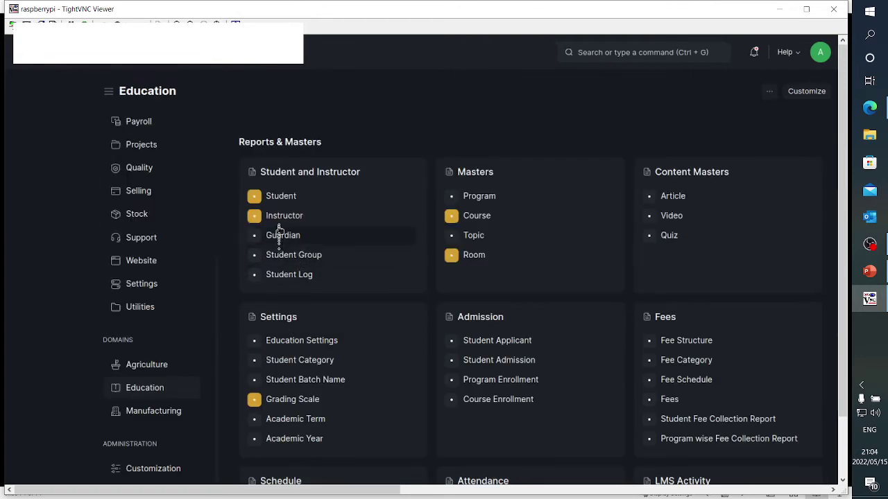
View the lists of students and student groups, and switch to PowerPoint to check the student and fee flow diagram
click(278, 197)
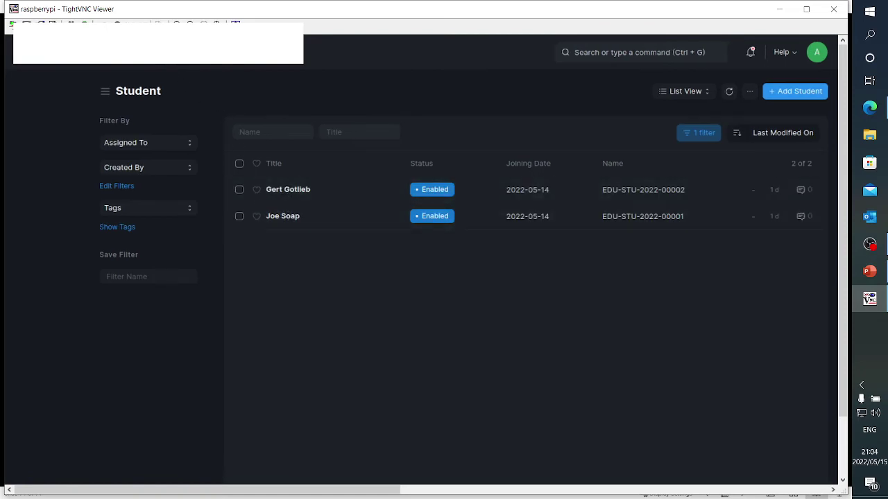
click(144, 53)
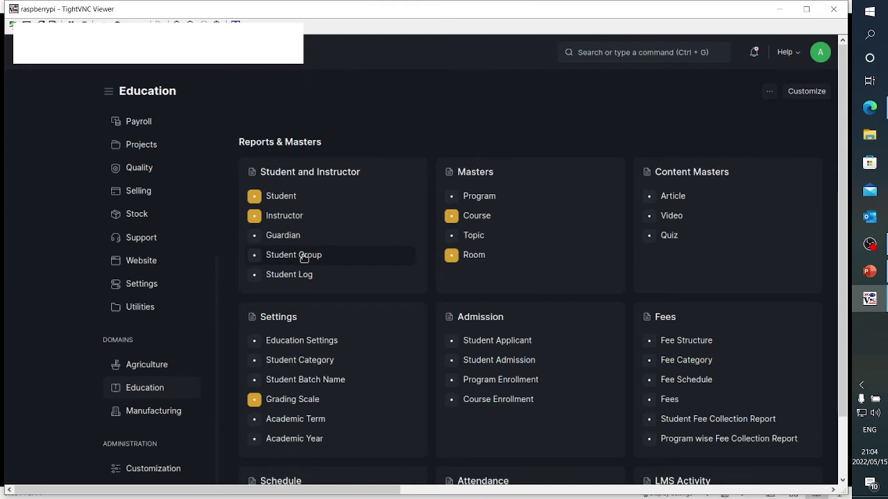
click(304, 258)
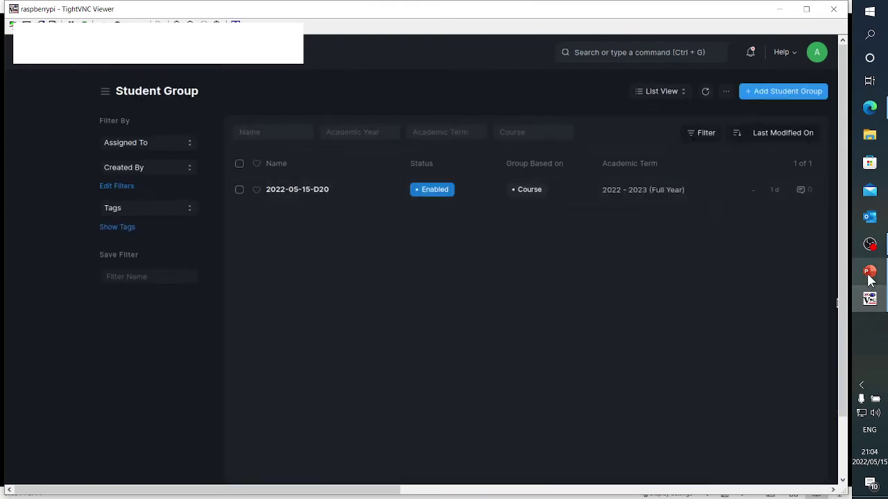
mouse_move(870, 278)
click(790, 277)
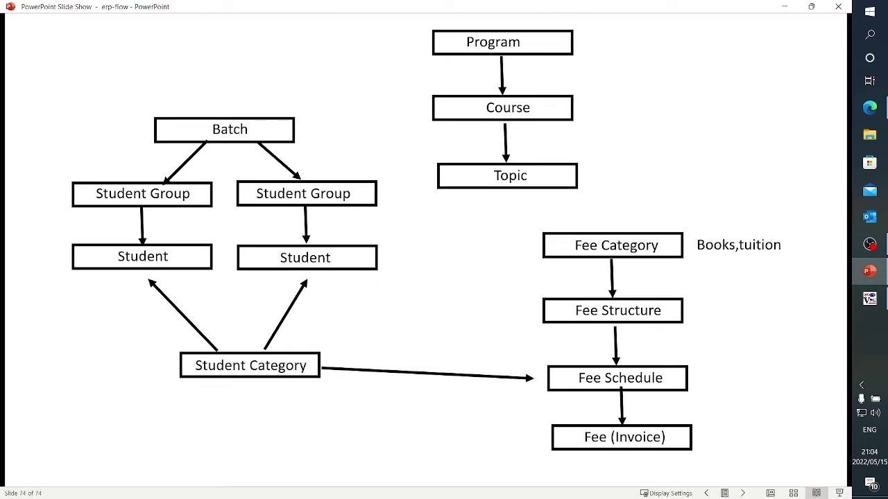
Switch back to TightVNC Viewer, open student group 2022-05-15-D20 and review the students assigned to it
click(870, 299)
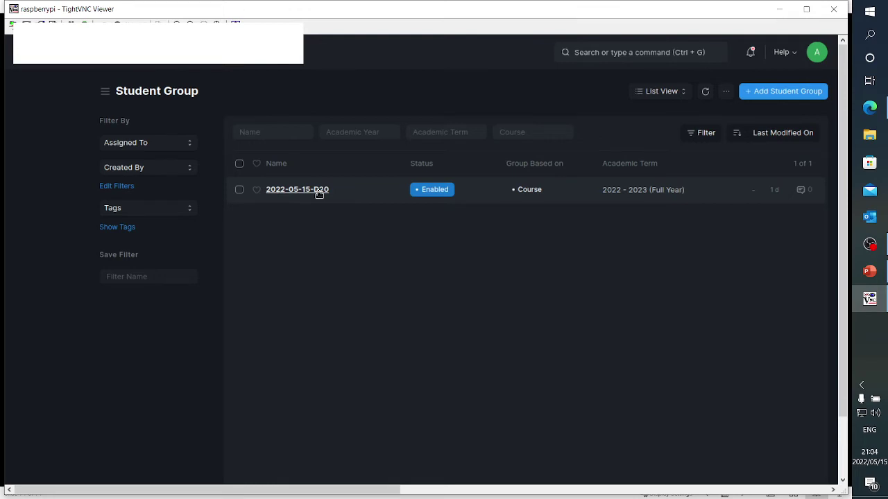
click(318, 194)
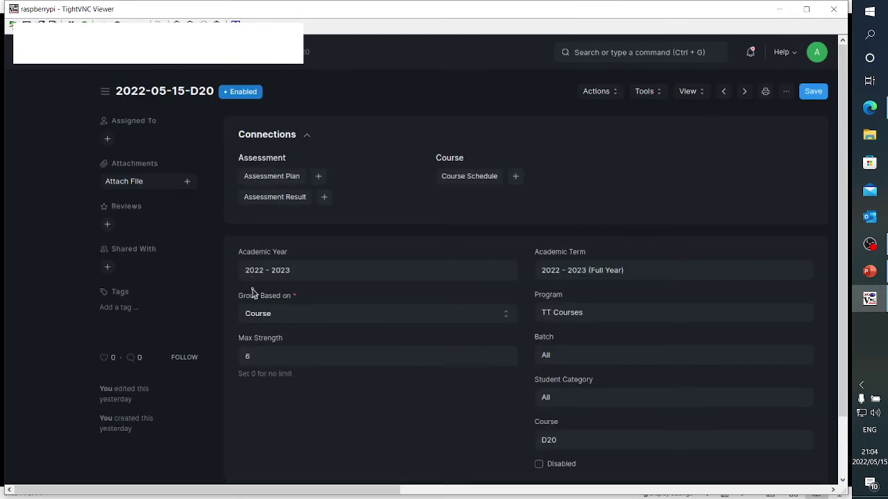
scroll(290, 370, down, 4)
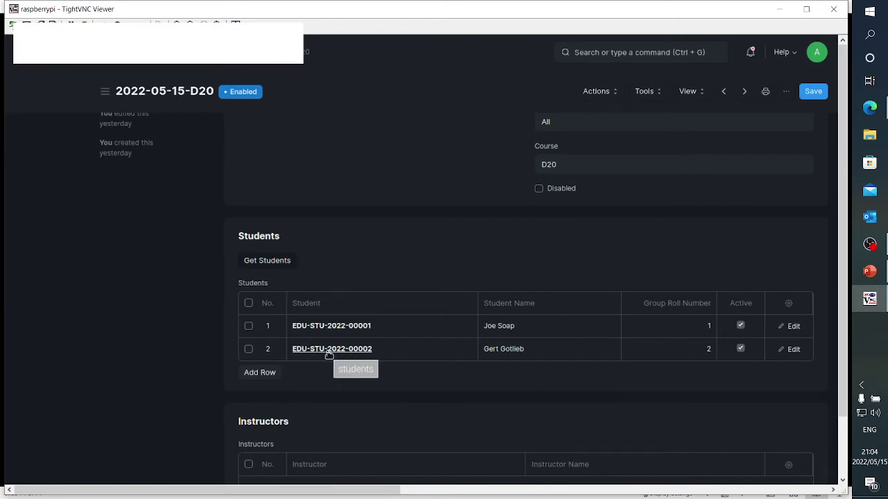
click(260, 372)
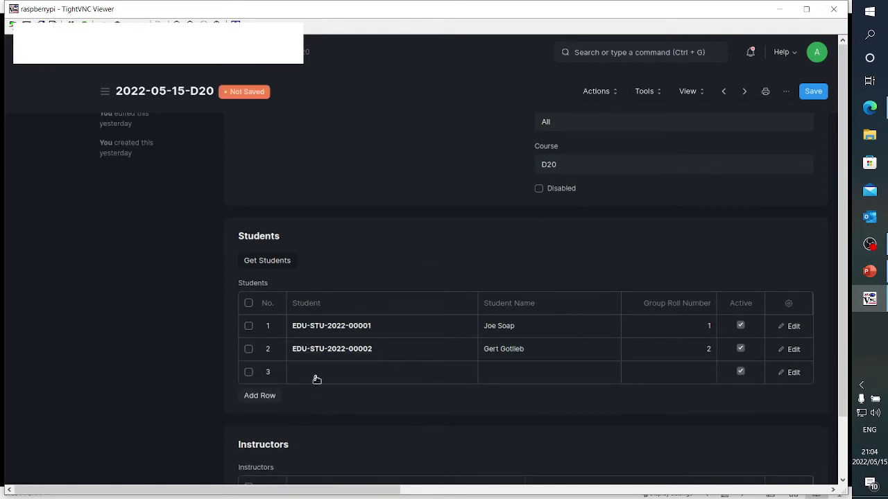
click(316, 376)
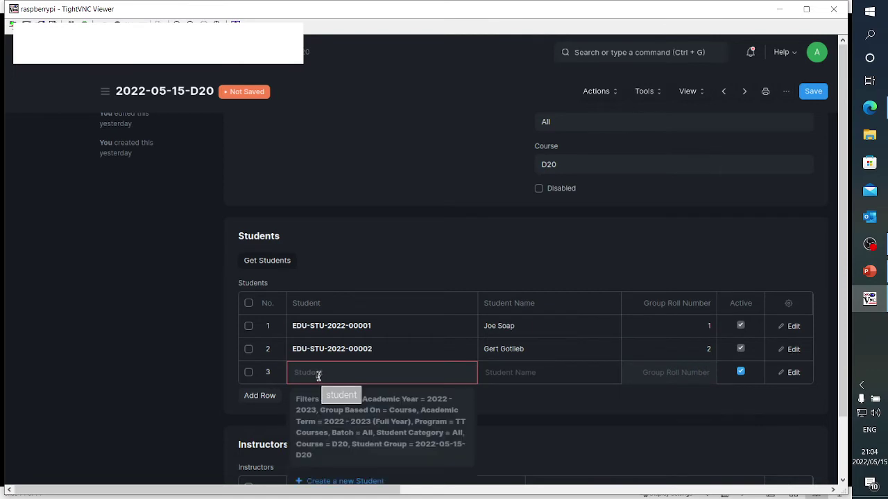
click(249, 373)
click(254, 395)
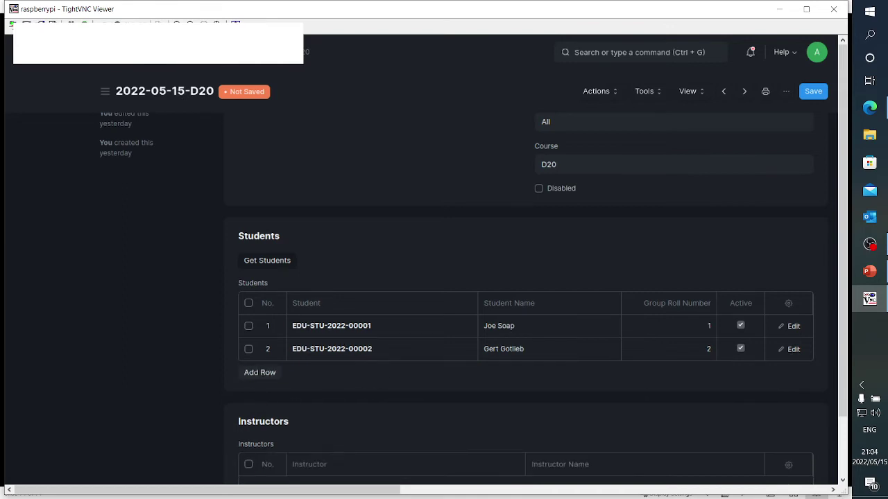
Start a new fee schedule from the TT Courses fee structure and set its due date to 2022-05-31
click(148, 52)
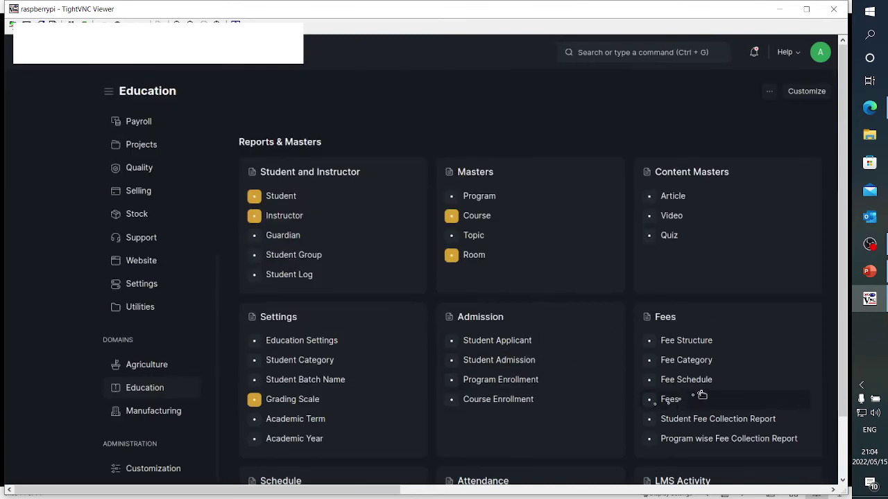
click(696, 345)
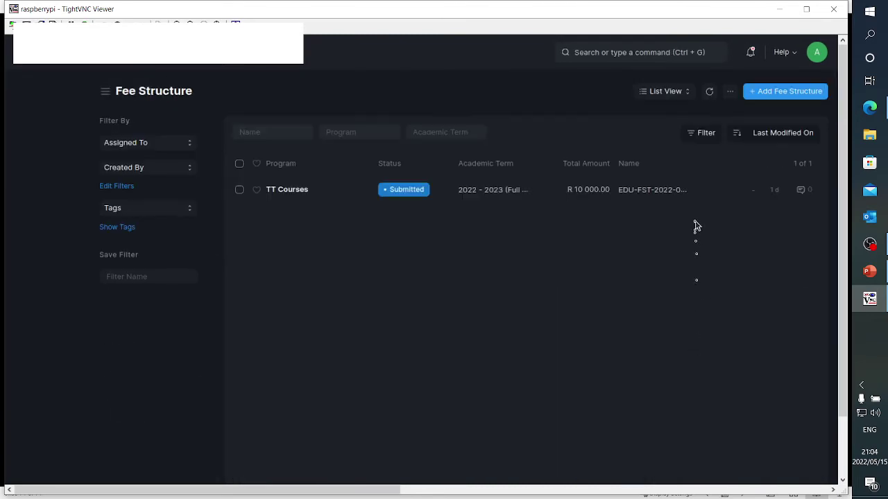
click(286, 189)
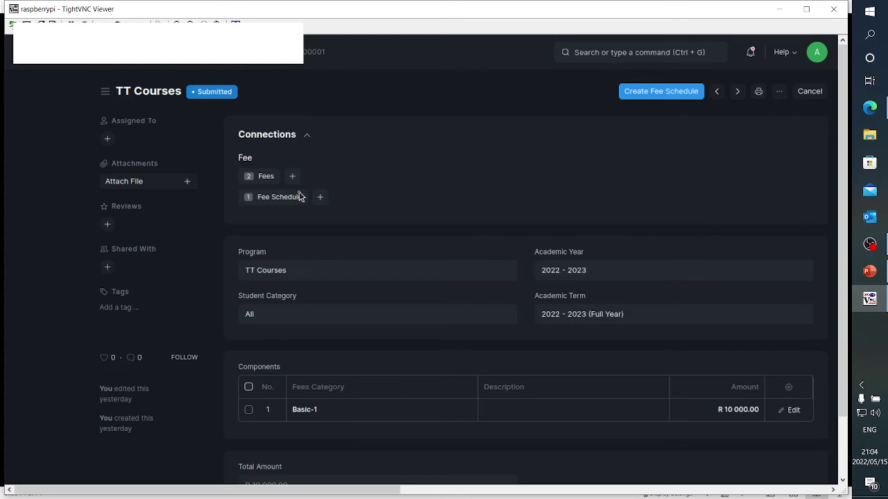
click(656, 93)
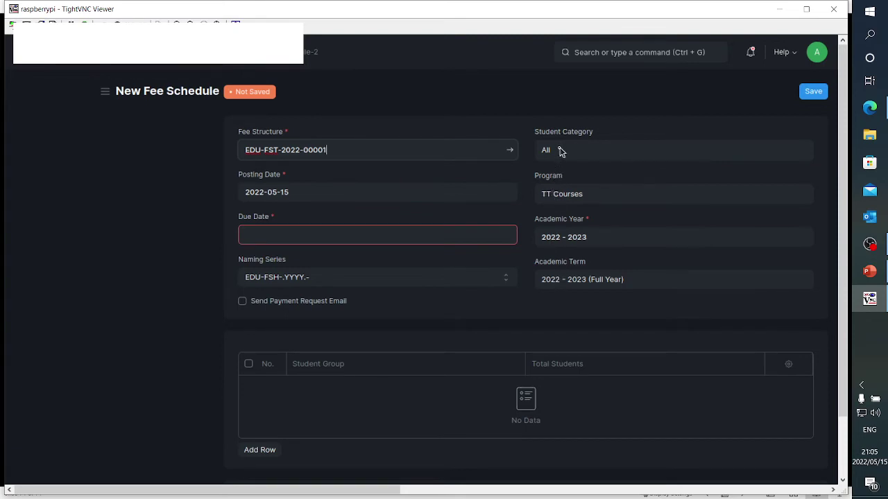
click(301, 234)
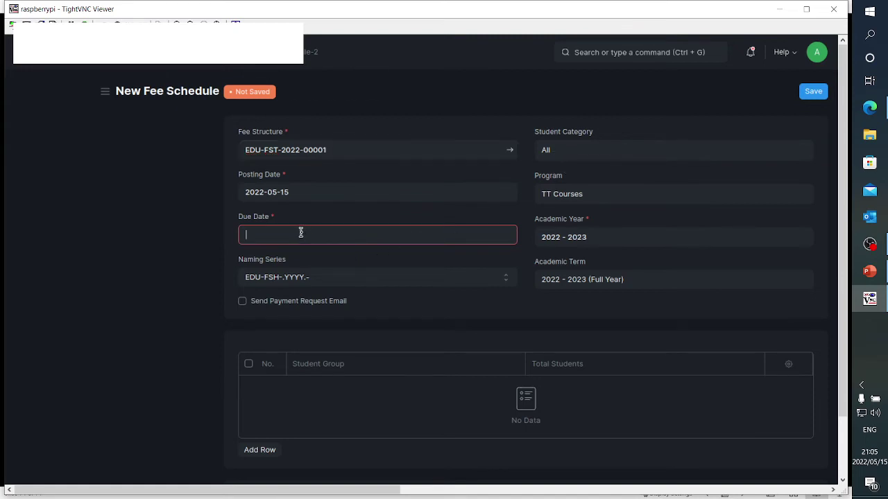
click(291, 183)
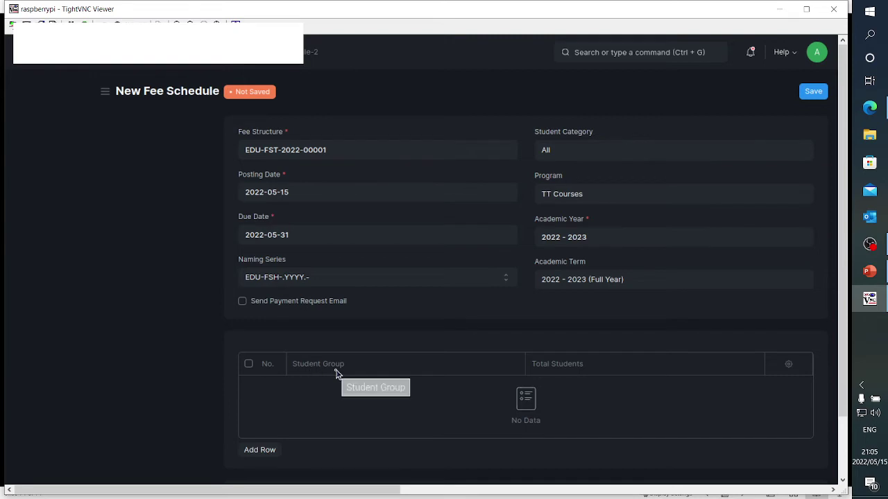
Add a student group row to the new fee schedule and assign group 2022-05-15-D20 to it
click(260, 450)
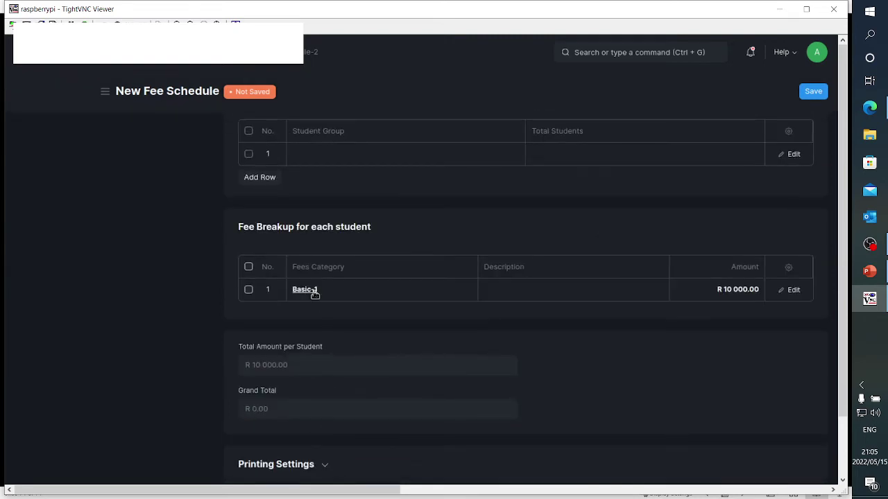
click(333, 156)
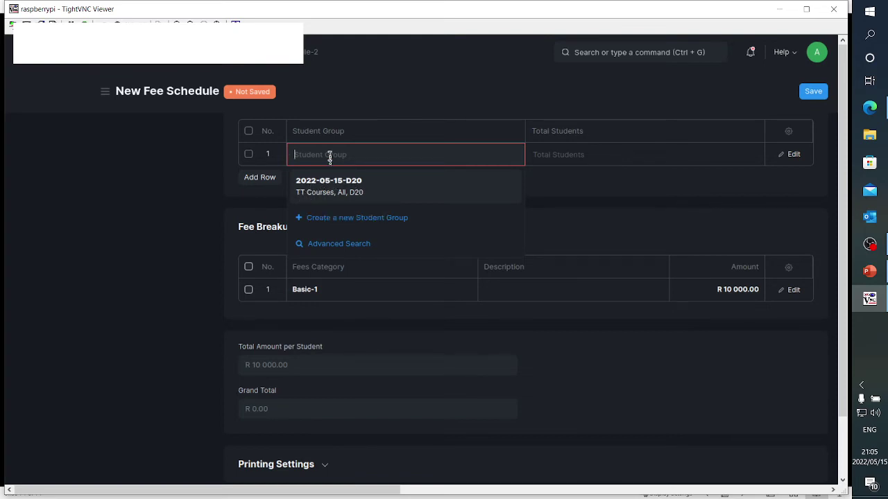
click(329, 190)
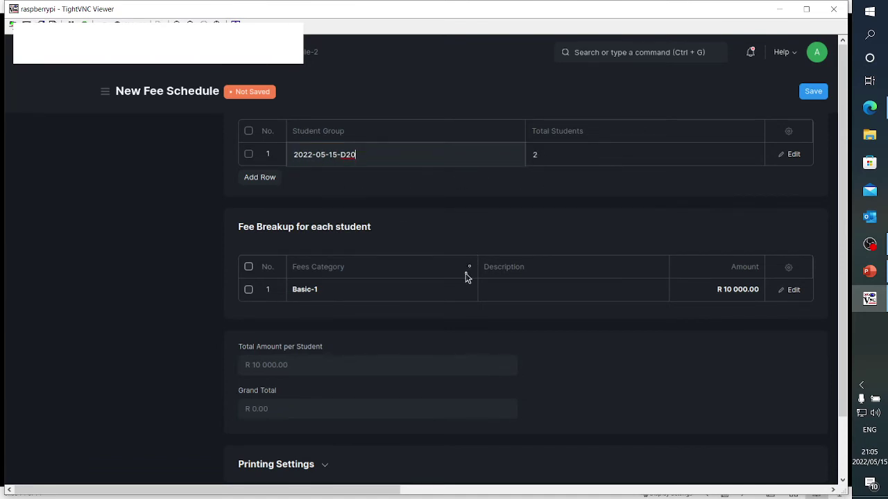
Review the printing settings, accounting accounts, student group and general details of the unsaved fee schedule
scroll(465, 277, down, 2)
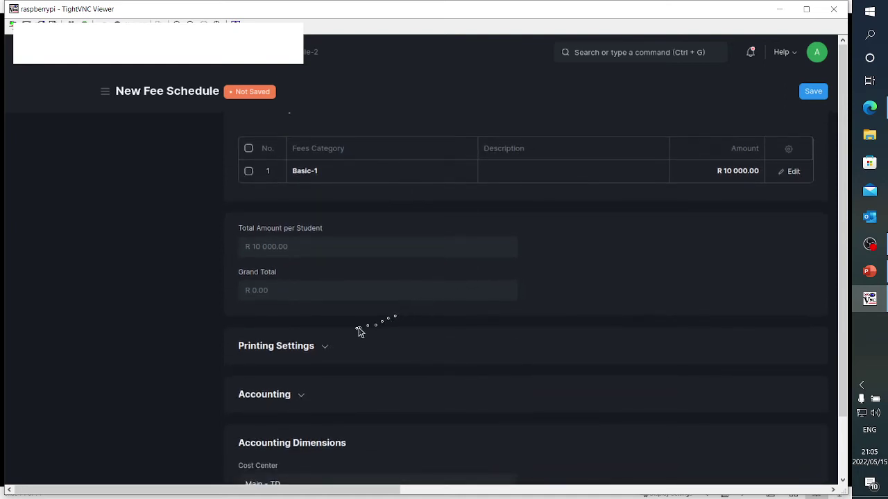
click(324, 346)
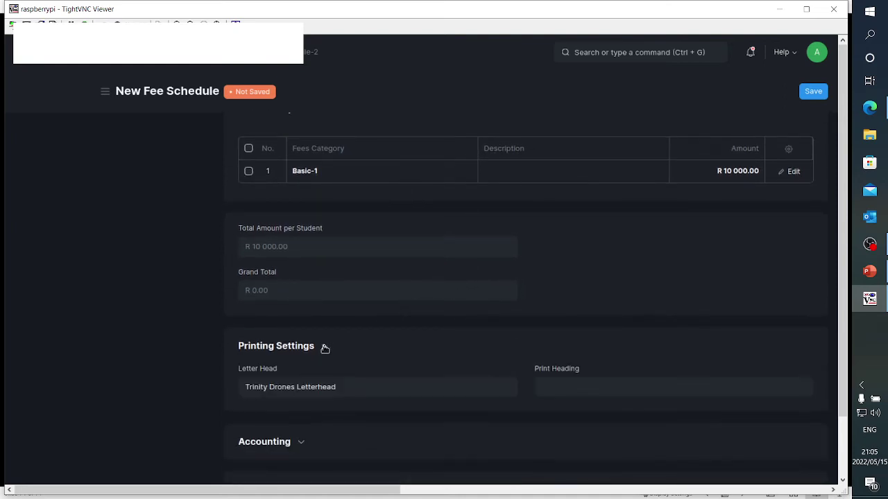
click(323, 347)
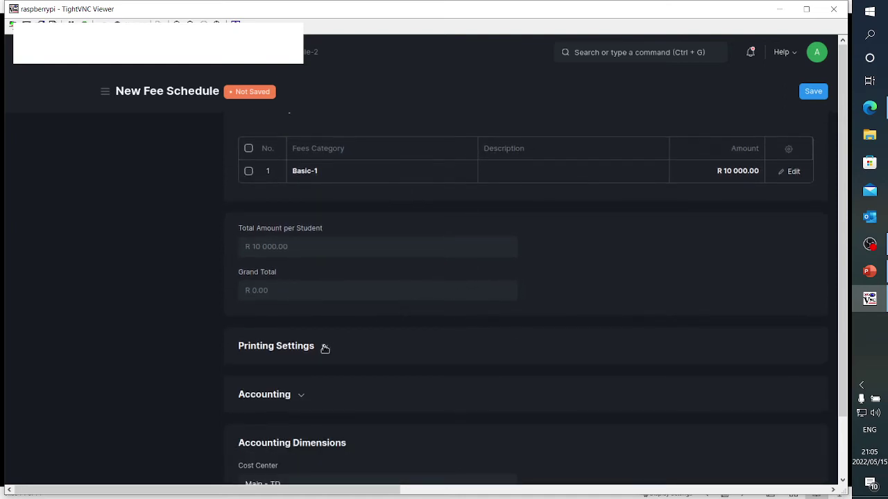
click(300, 396)
scroll(338, 383, down, 2)
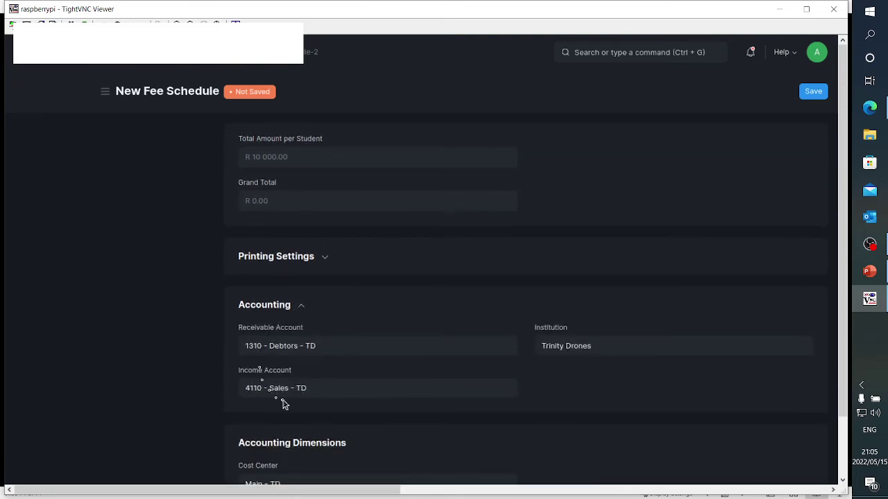
click(303, 305)
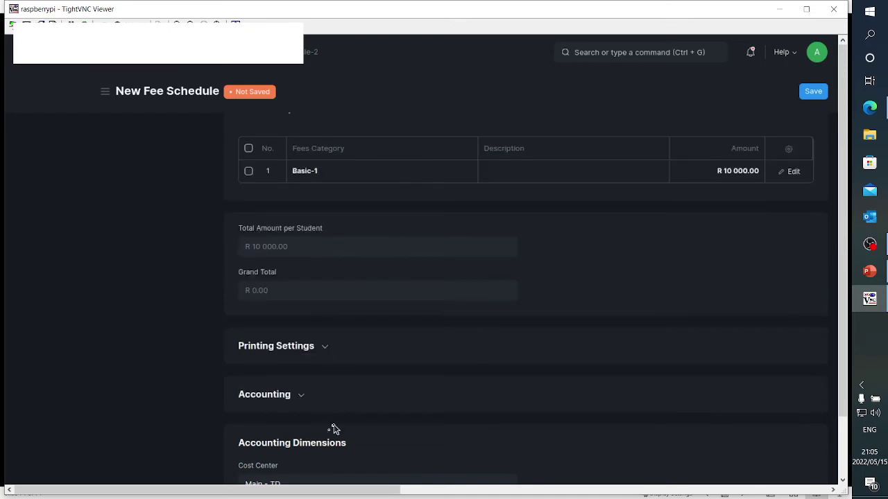
drag(839, 339, 852, 272)
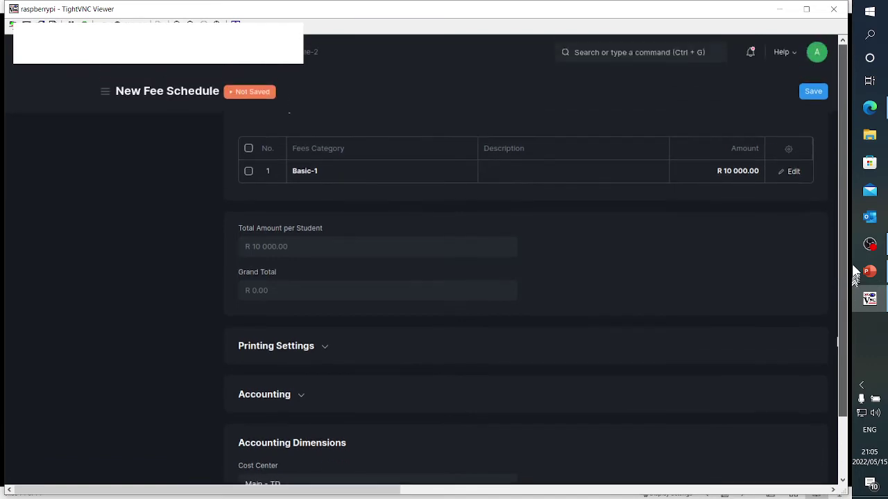
scroll(563, 271, up, 4)
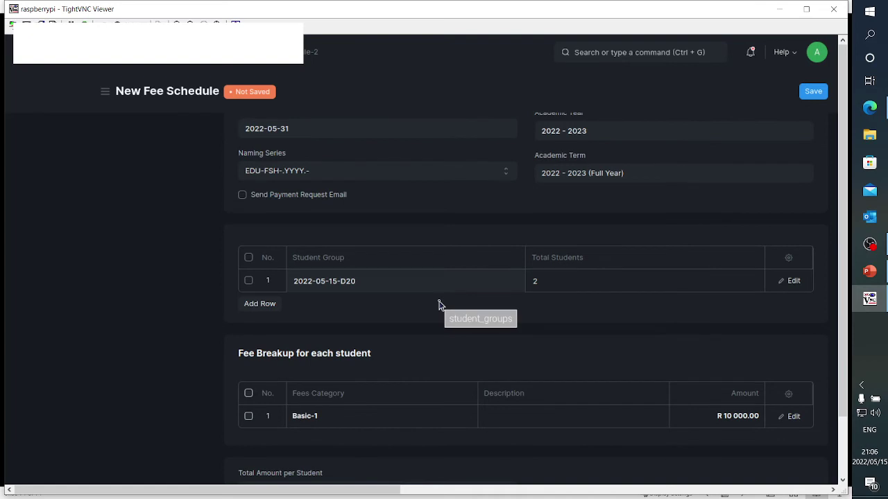
scroll(421, 287, up, 2)
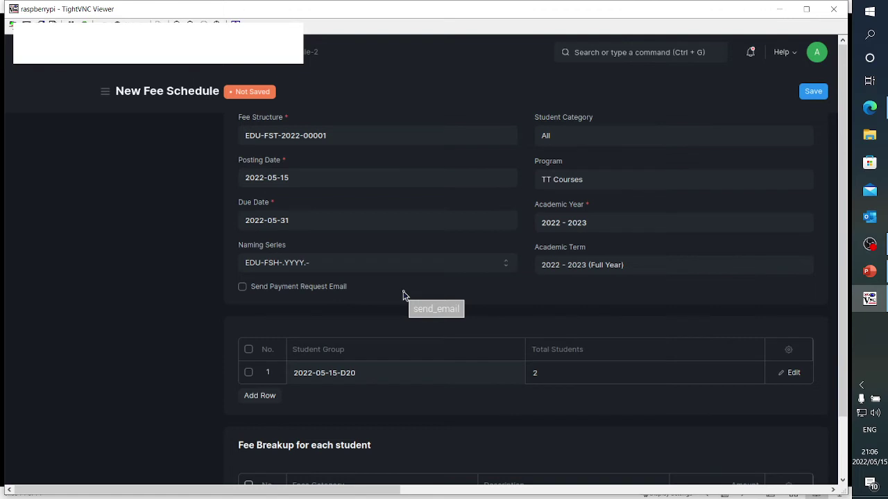
Switch to PowerPoint to check the fee flow diagram, and return to TightVNC Viewer to recheck the schedule's student group and fee breakup
click(869, 271)
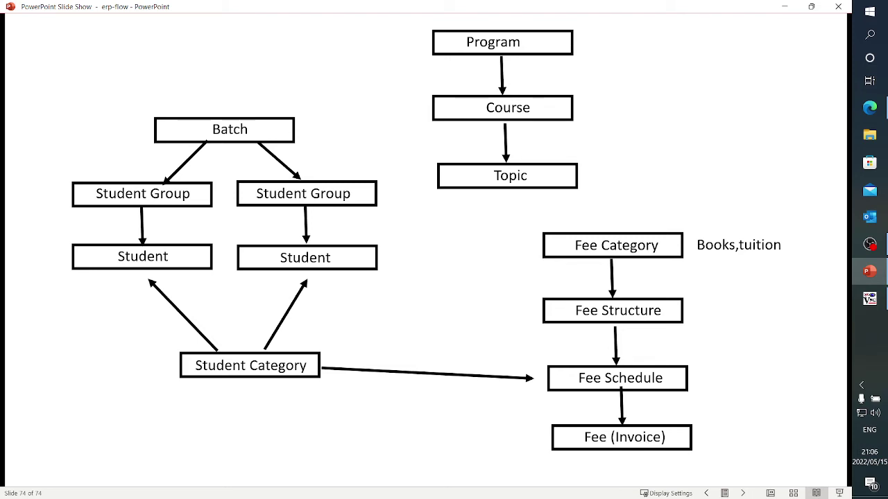
click(870, 298)
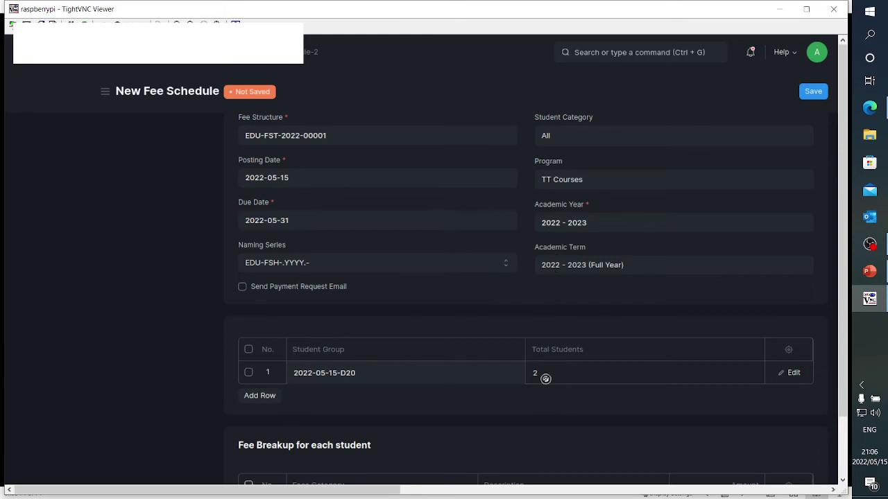
scroll(541, 416, down, 2)
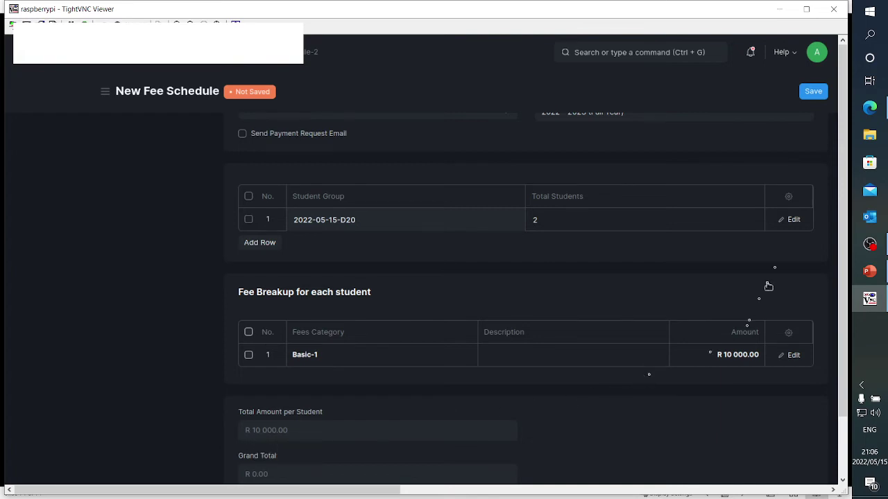
Save the new fee schedule for group 2022-05-15-D20 and submit it permanently
scroll(769, 286, up, 3)
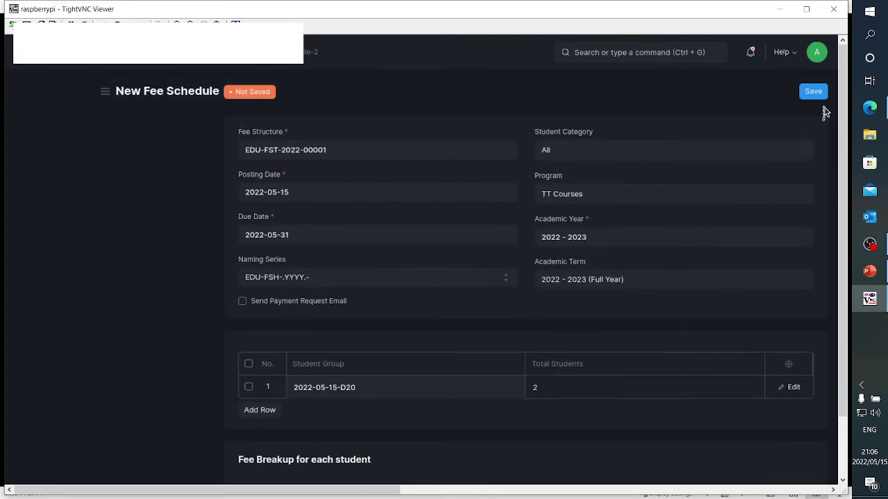
click(813, 95)
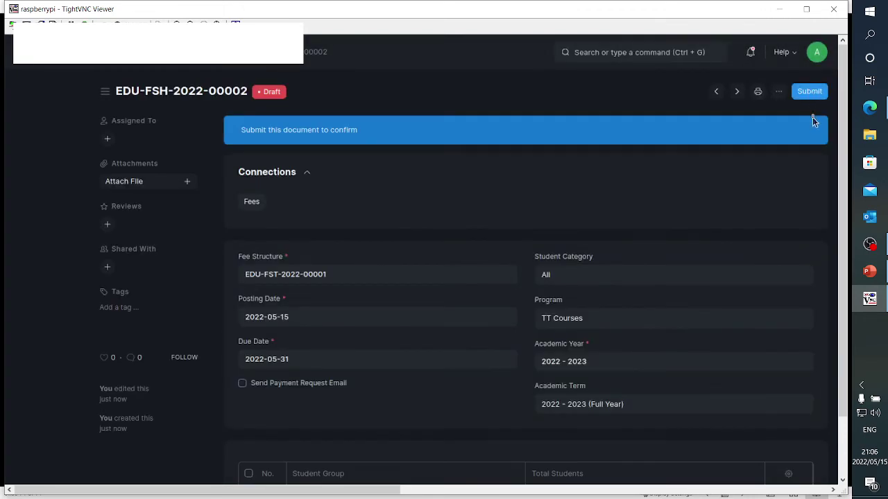
click(812, 93)
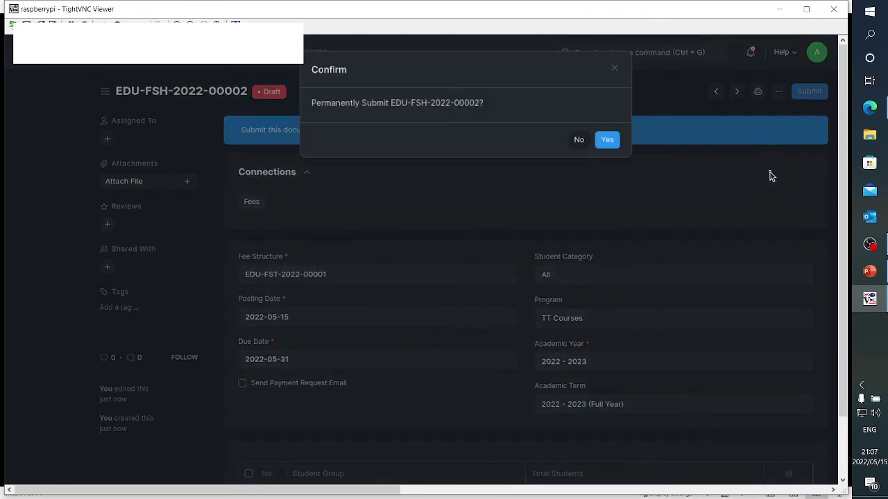
click(603, 142)
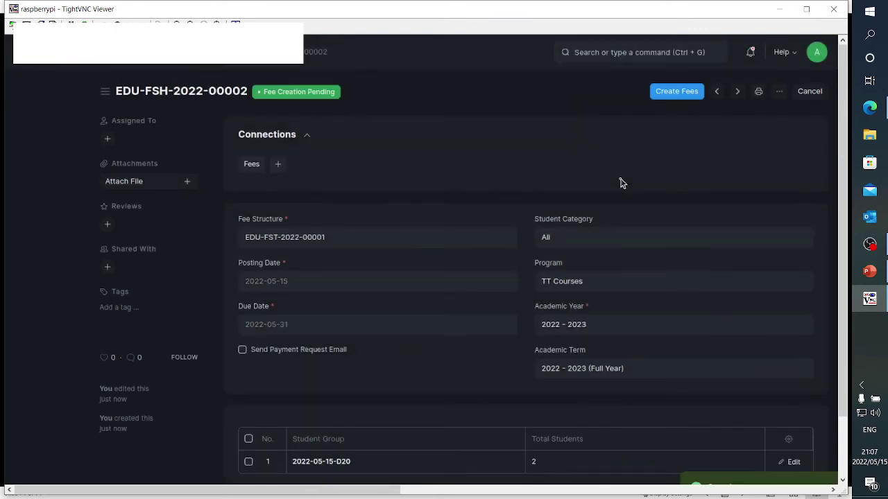
Try to create fees from the submitted fee schedule, and open the Fees list in the Education module
click(673, 93)
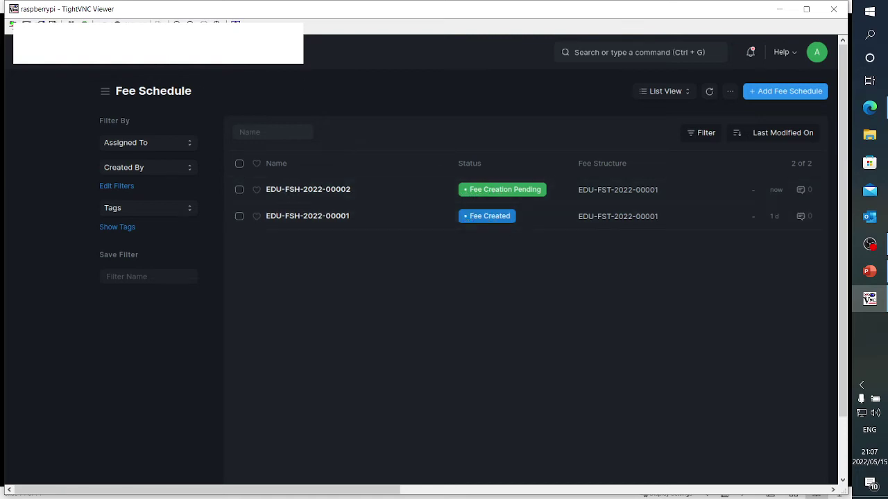
key(alt+Left)
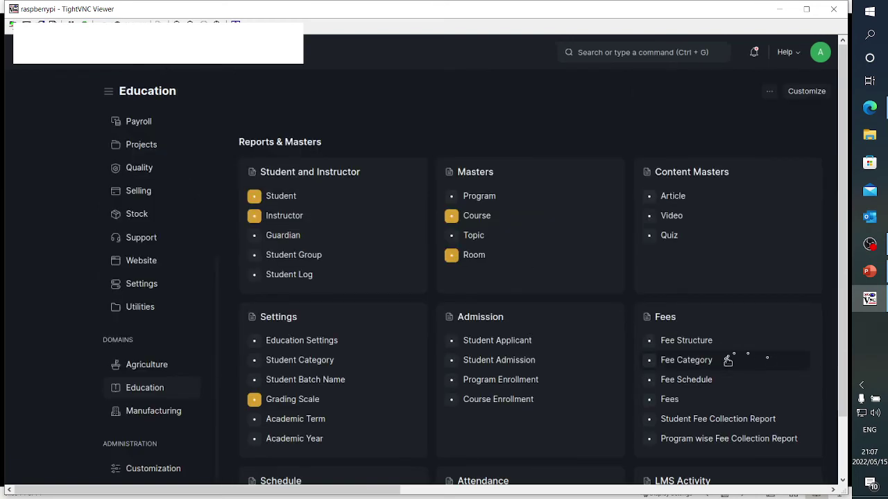
click(670, 401)
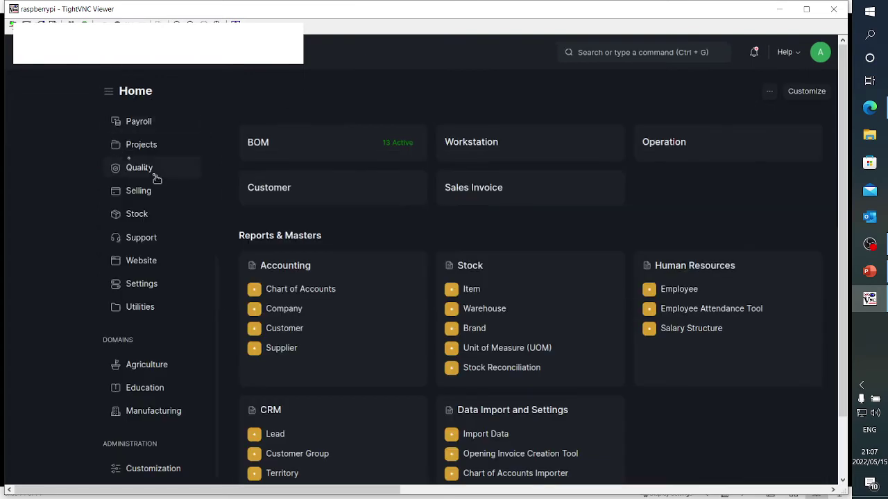
Open the General Ledger in the Accounting module and examine the latest fee postings to Debtors and Sales
scroll(154, 174, up, 3)
scroll(155, 173, up, 1)
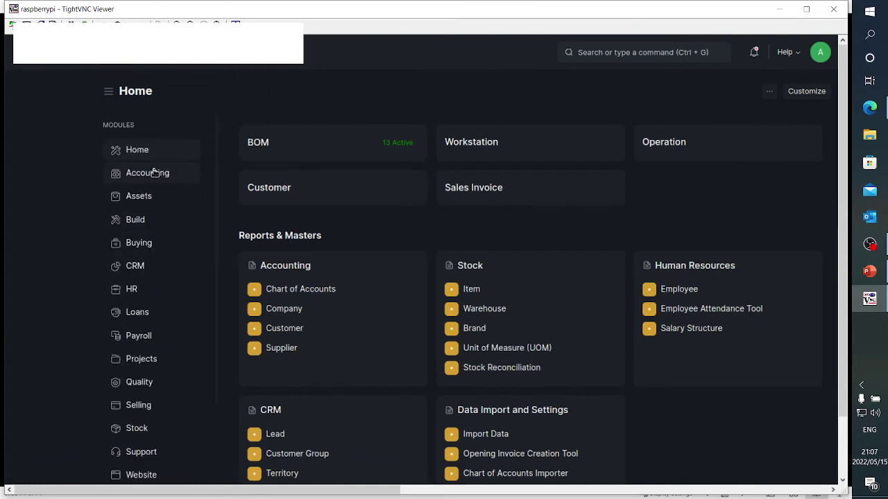
click(155, 172)
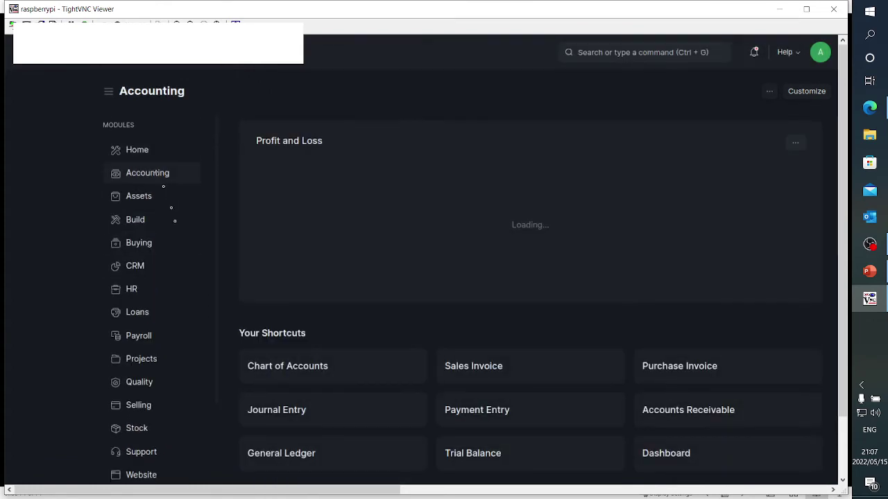
click(282, 454)
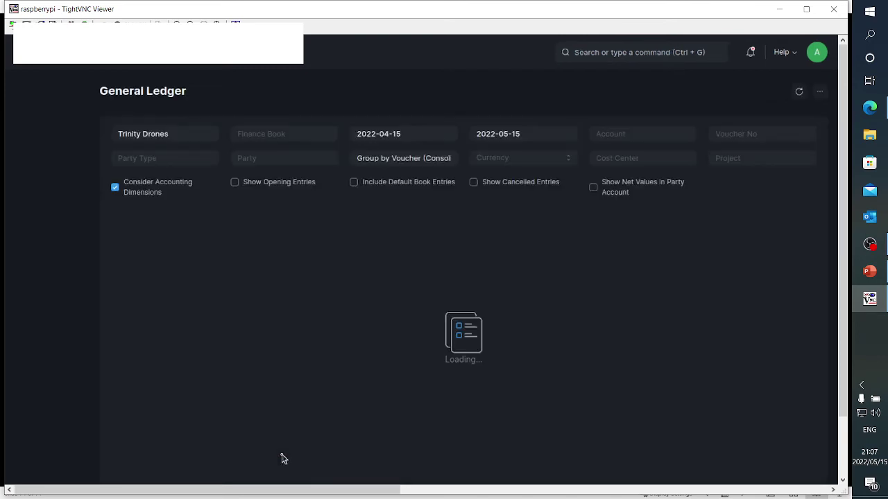
scroll(842, 257, down, 1)
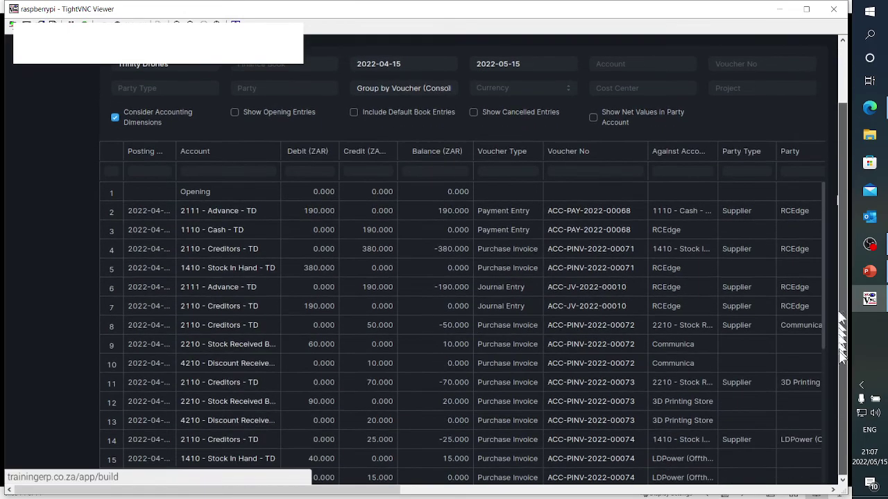
scroll(811, 303, down, 5)
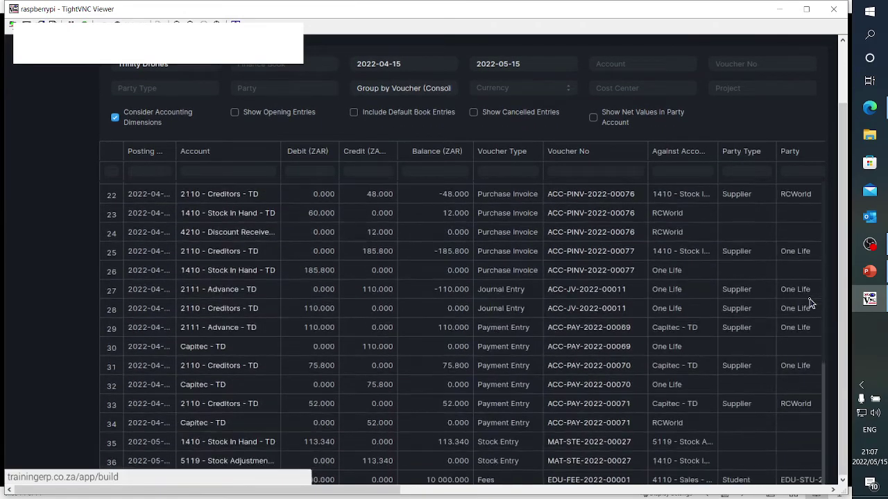
scroll(810, 303, down, 5)
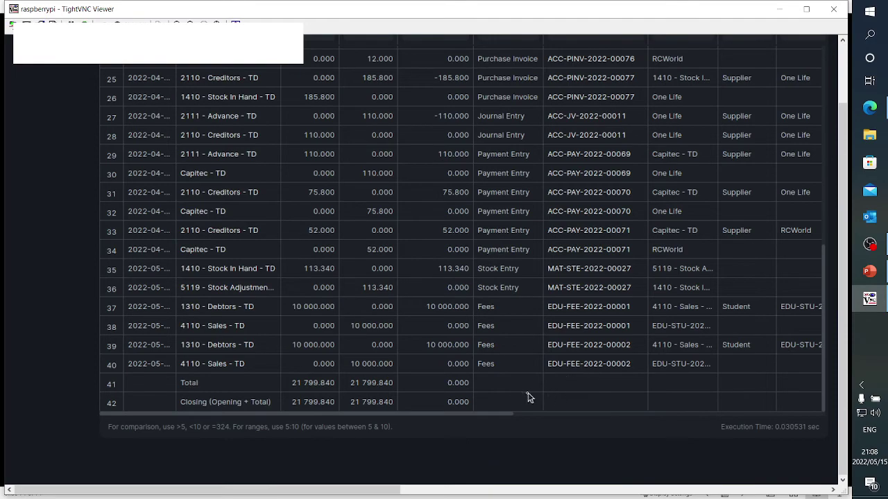
scroll(14, 234, up, 3)
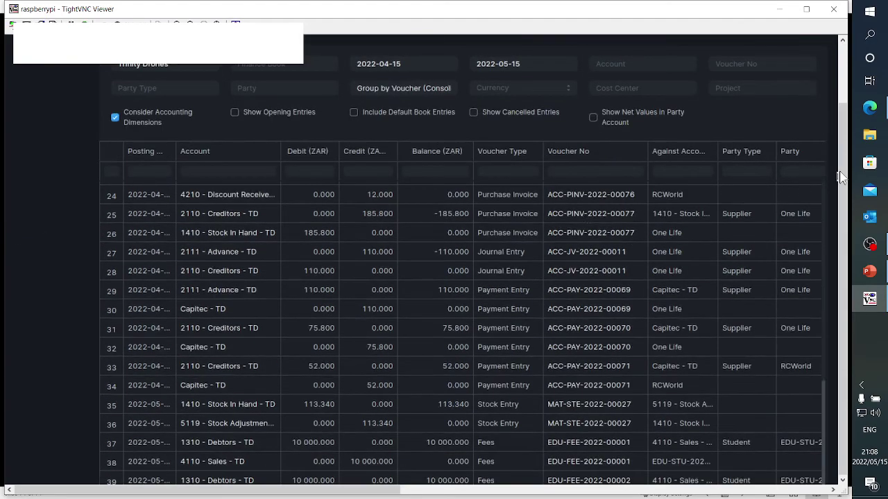
scroll(841, 177, up, 2)
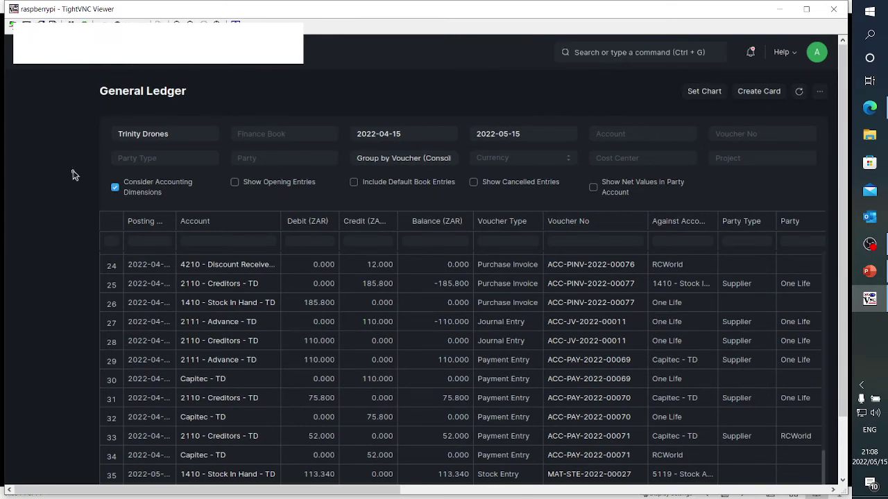
Create the fees from fee schedule EDU-FSH-2022-00002 in the Education module and review its student group and fee breakup
scroll(142, 371, down, 5)
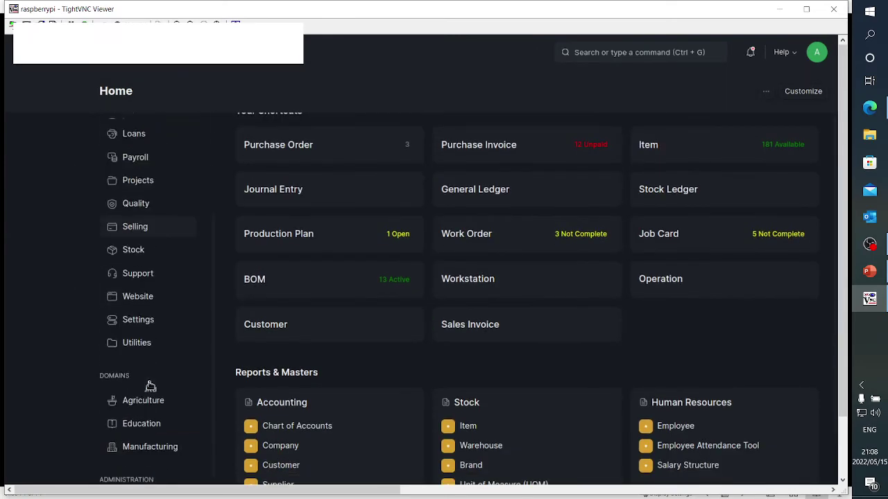
scroll(150, 386, down, 2)
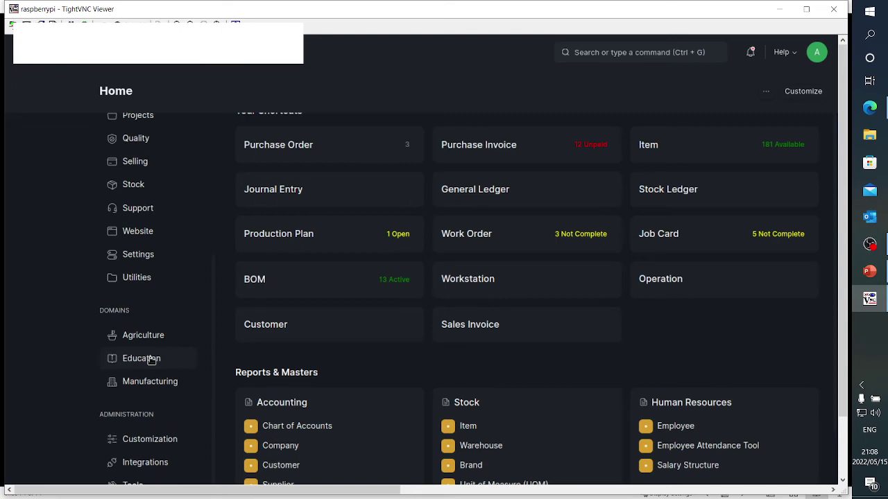
click(152, 360)
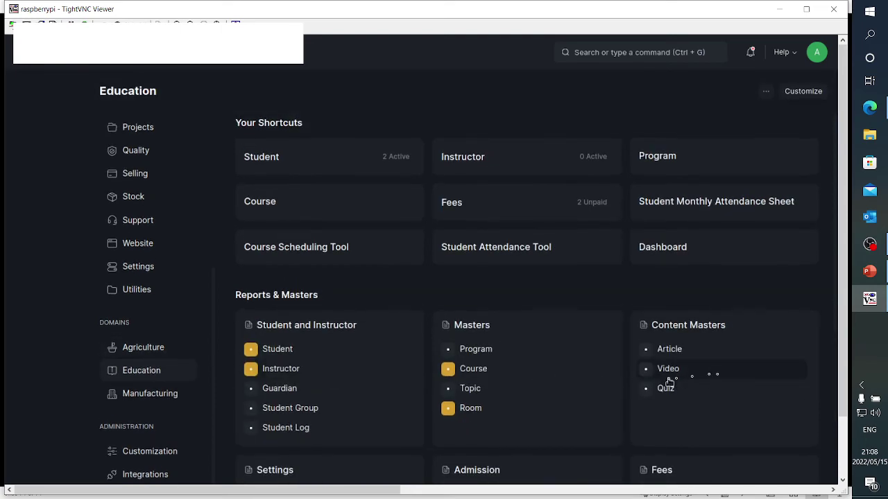
scroll(667, 382, down, 3)
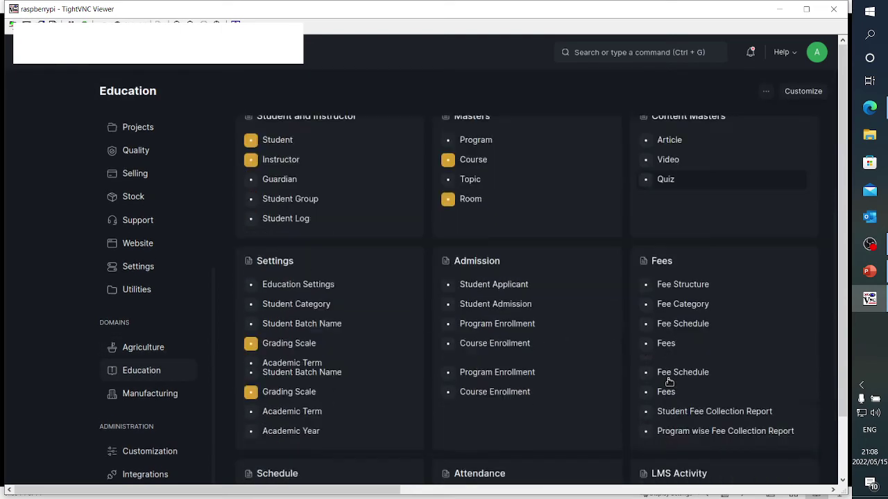
click(682, 319)
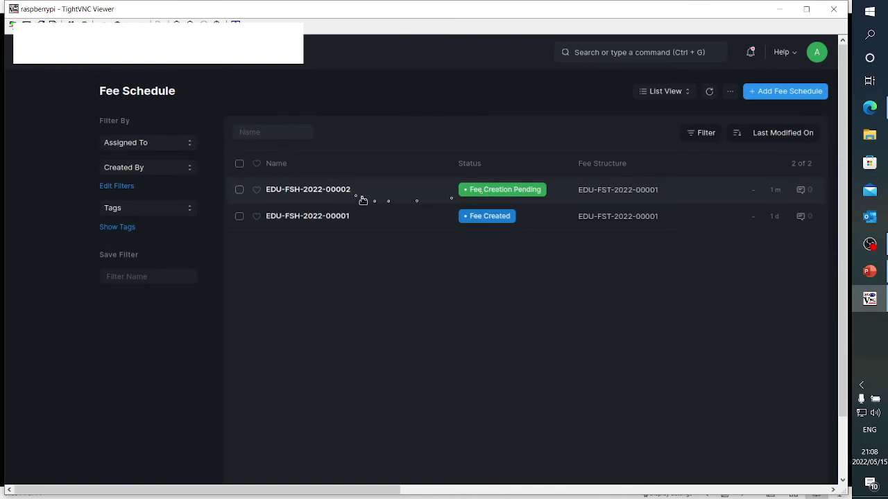
click(337, 191)
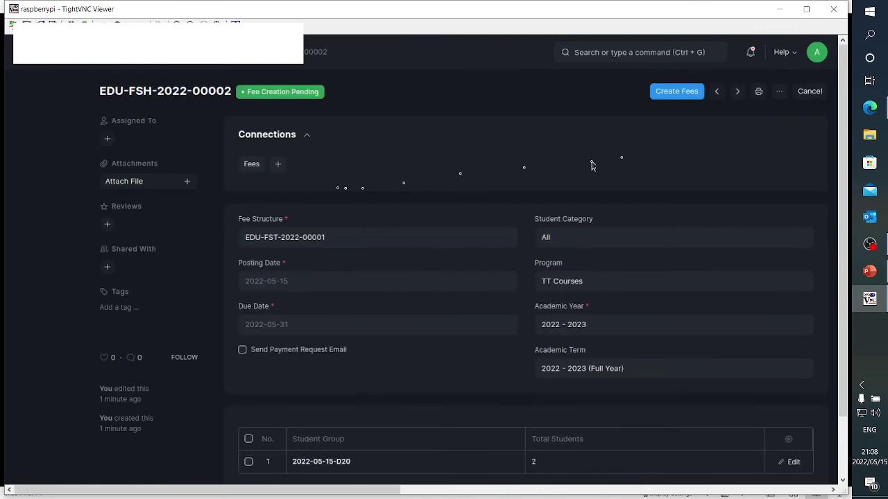
click(678, 92)
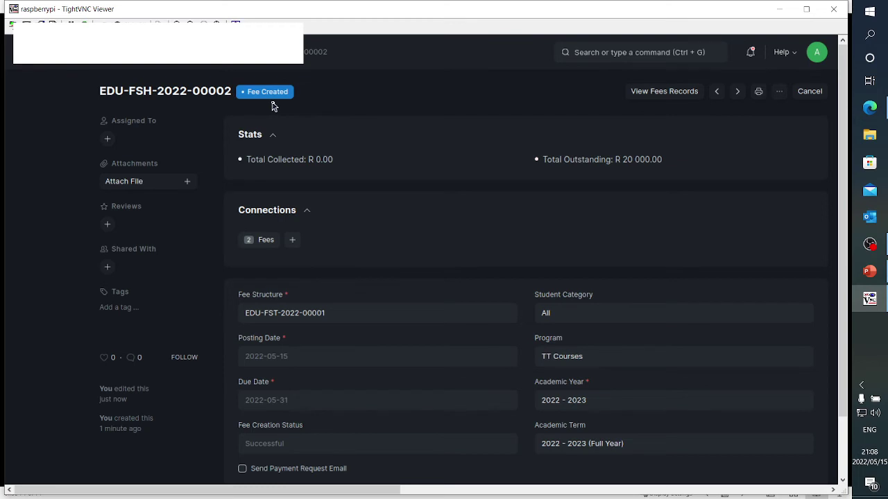
scroll(644, 212, down, 3)
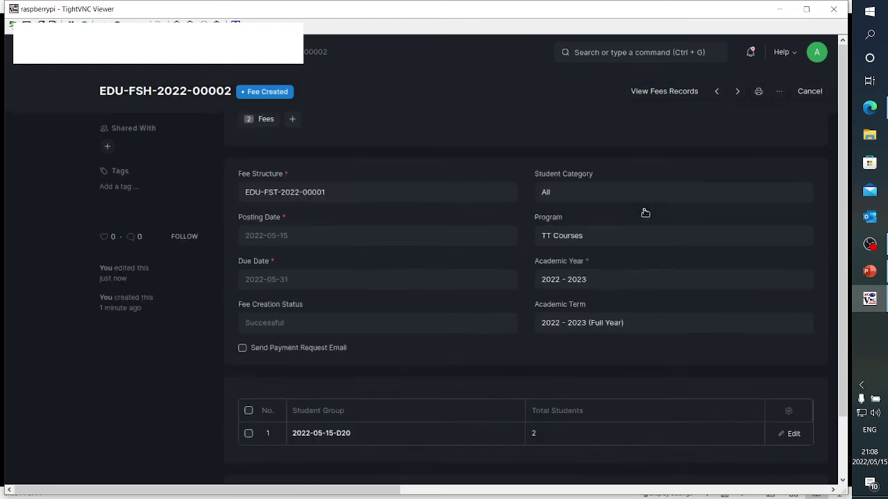
scroll(643, 214, down, 3)
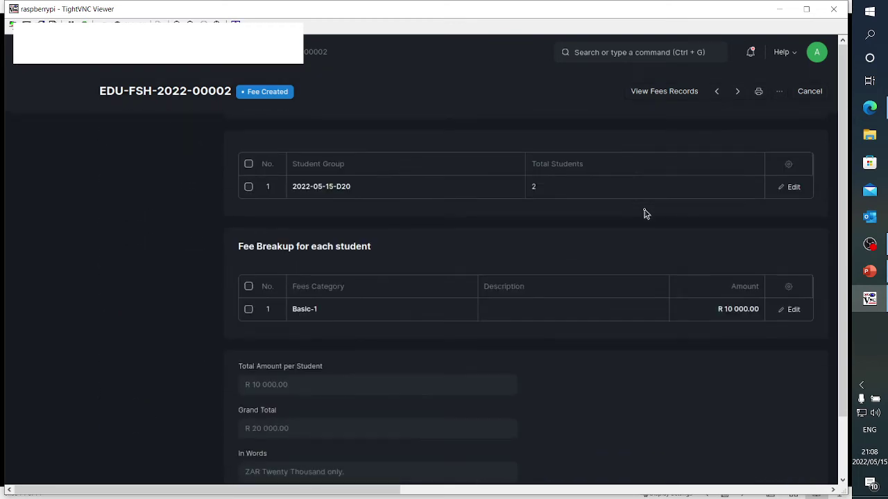
Review the fee schedule's totals, printing and accounting sections, cost center, student group and fee breakup
scroll(644, 213, down, 3)
scroll(643, 214, up, 2)
scroll(644, 213, down, 2)
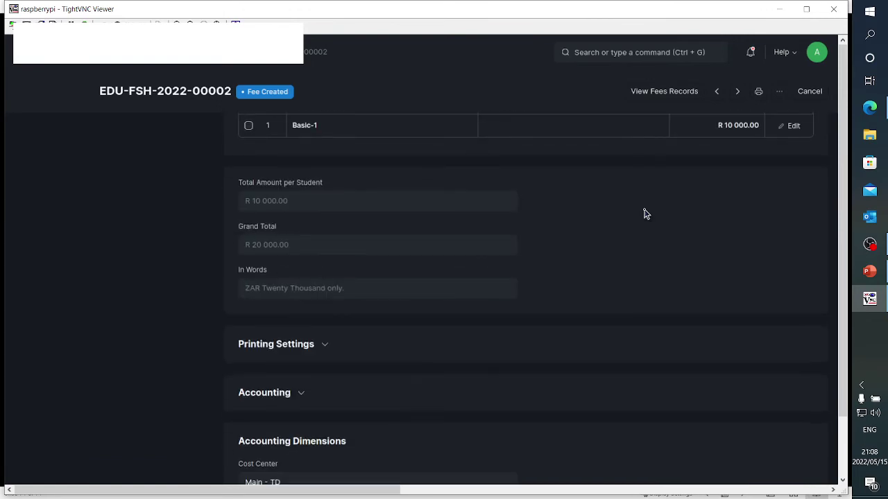
scroll(631, 236, down, 1)
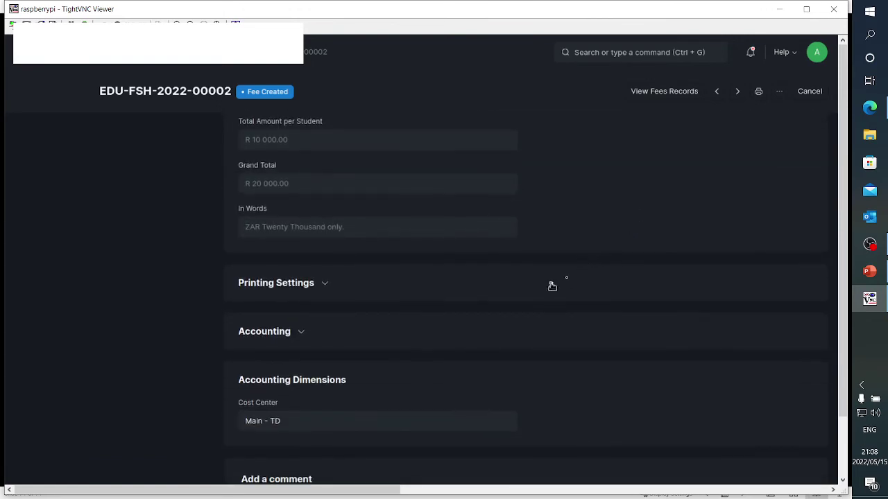
click(304, 333)
click(304, 333)
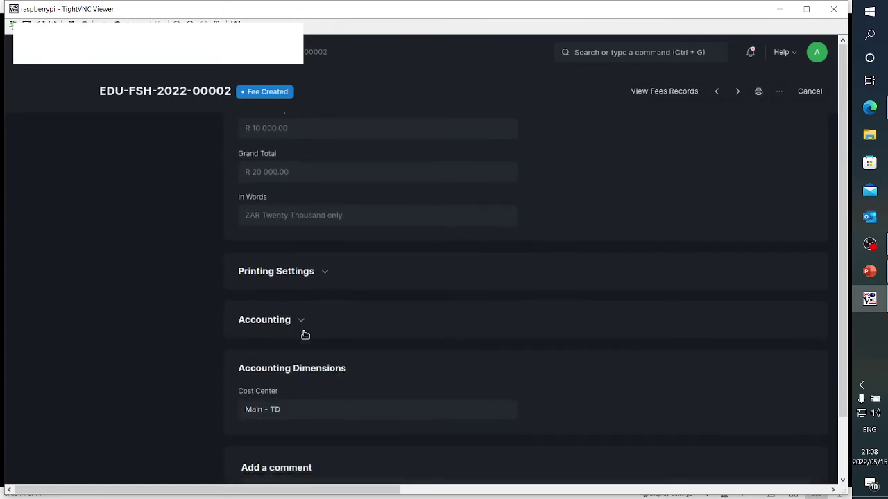
scroll(476, 291, down, 1)
scroll(478, 288, up, 3)
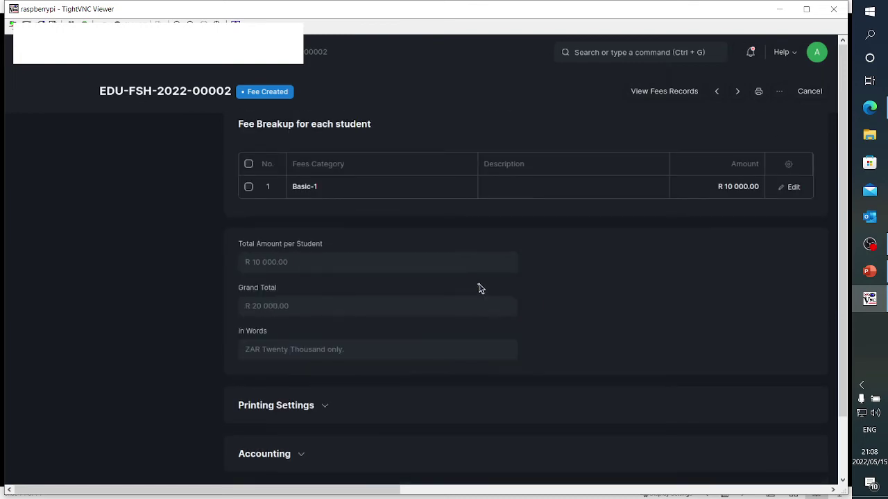
scroll(479, 287, up, 3)
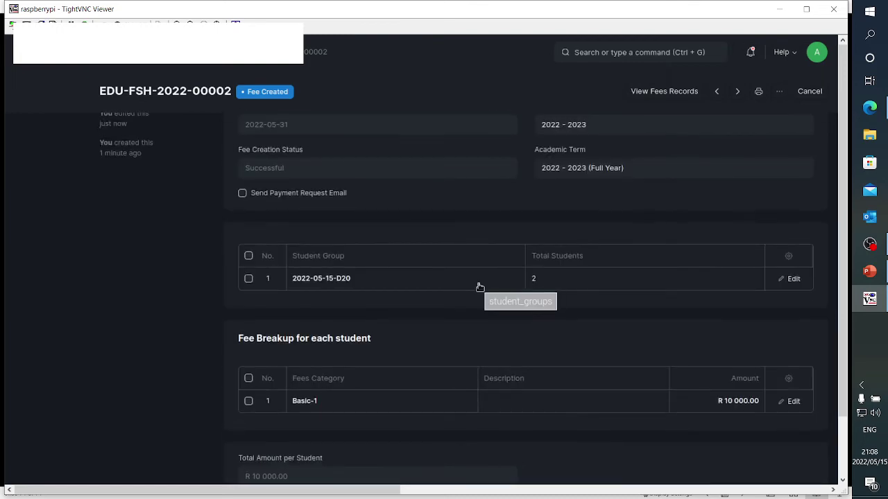
scroll(479, 287, up, 4)
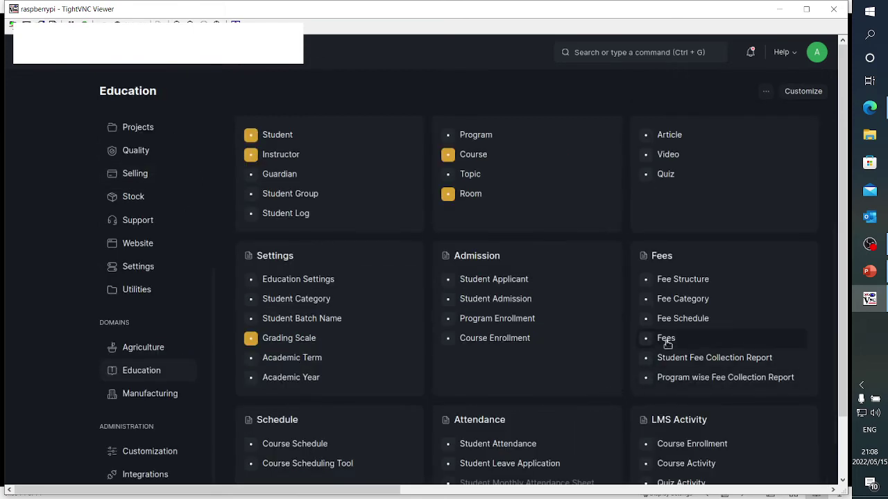
Open fee record EDU-FEE-2022-00004 from the Education module's Fees list and review its components, totals, accounts and cost center
click(665, 338)
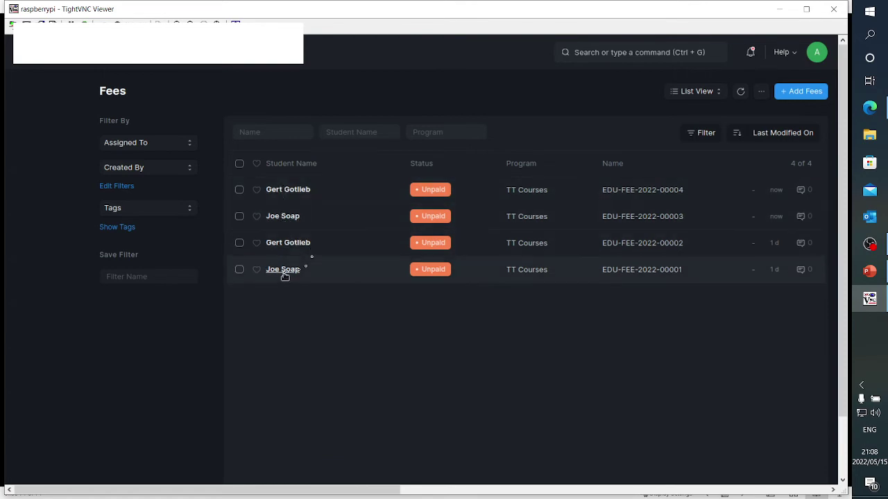
click(292, 195)
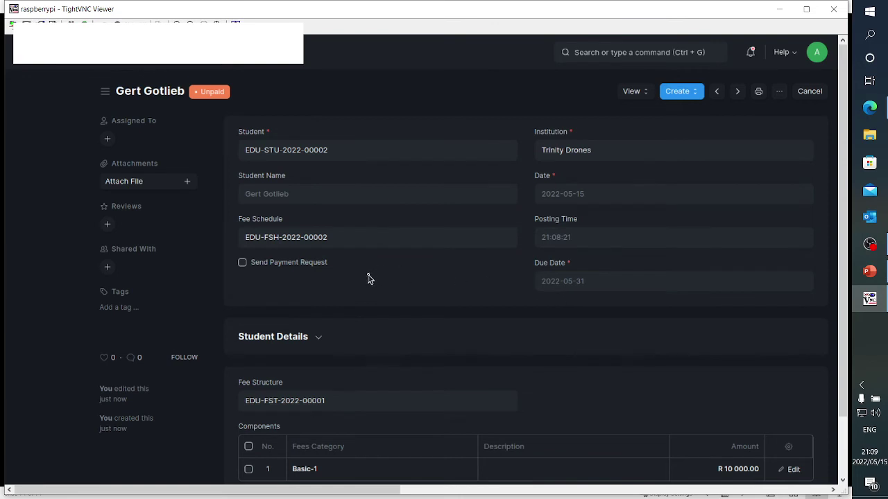
scroll(367, 278, down, 3)
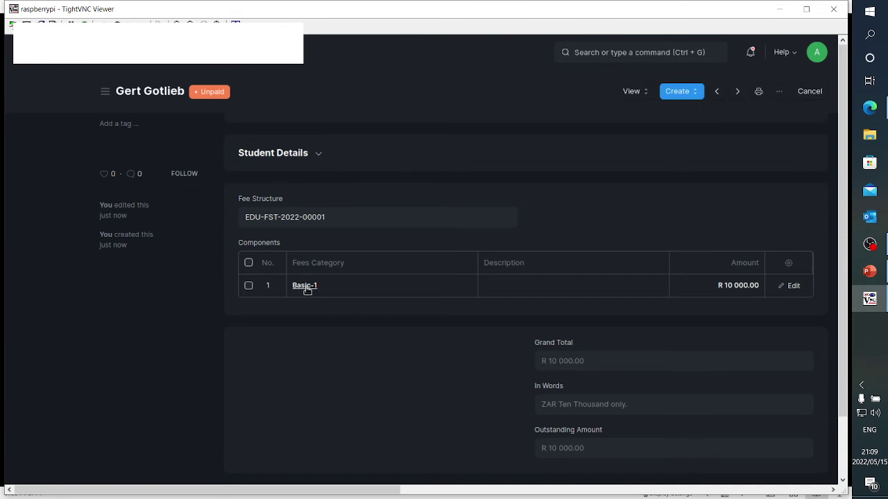
scroll(744, 294, down, 2)
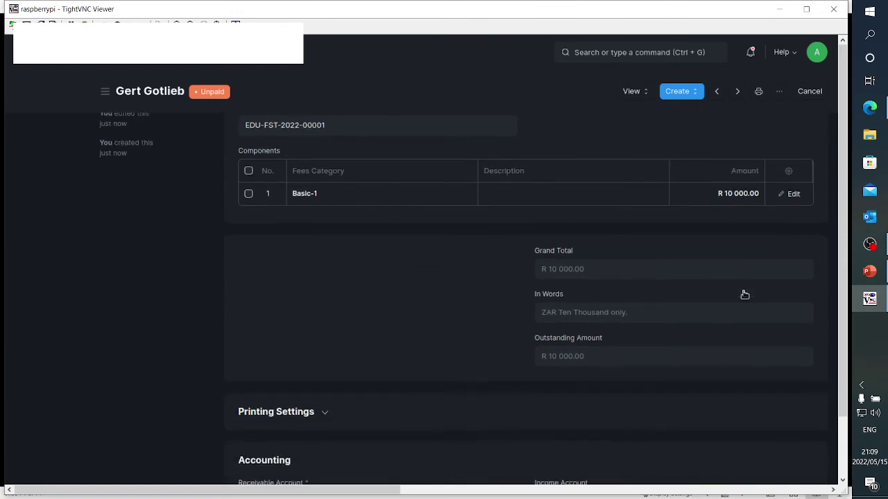
scroll(744, 295, down, 2)
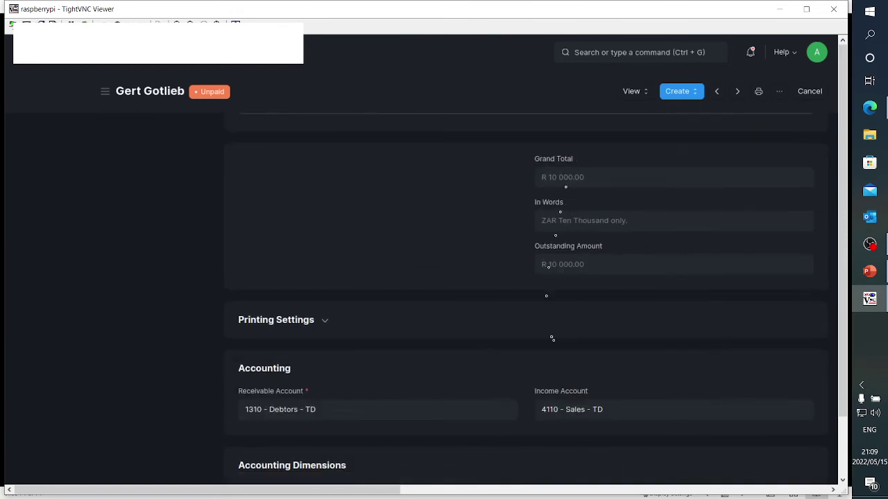
scroll(499, 347, down, 5)
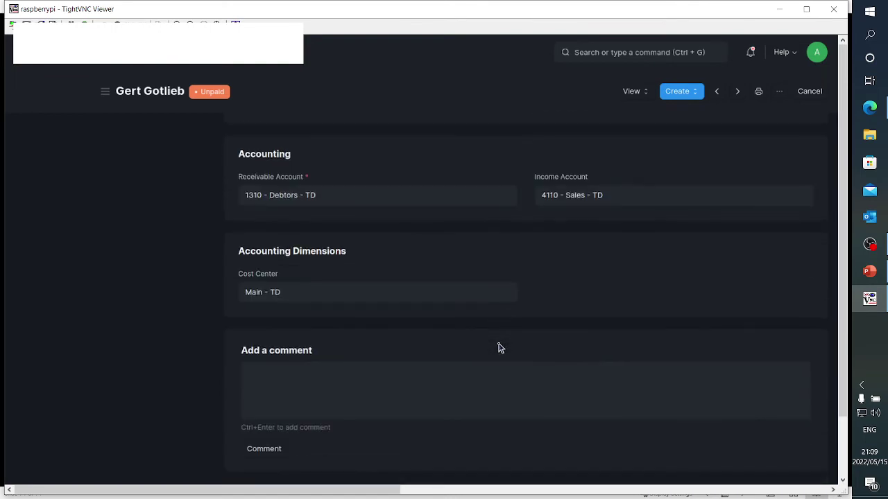
scroll(499, 345, down, 1)
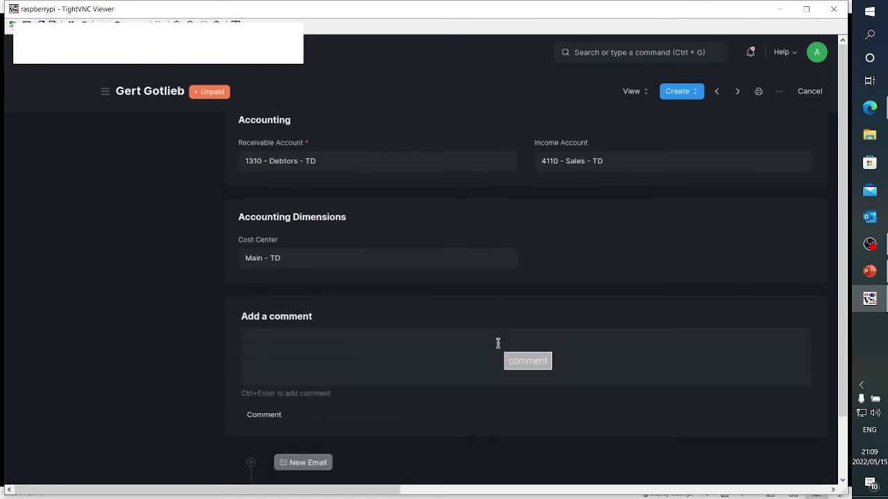
scroll(498, 343, up, 10)
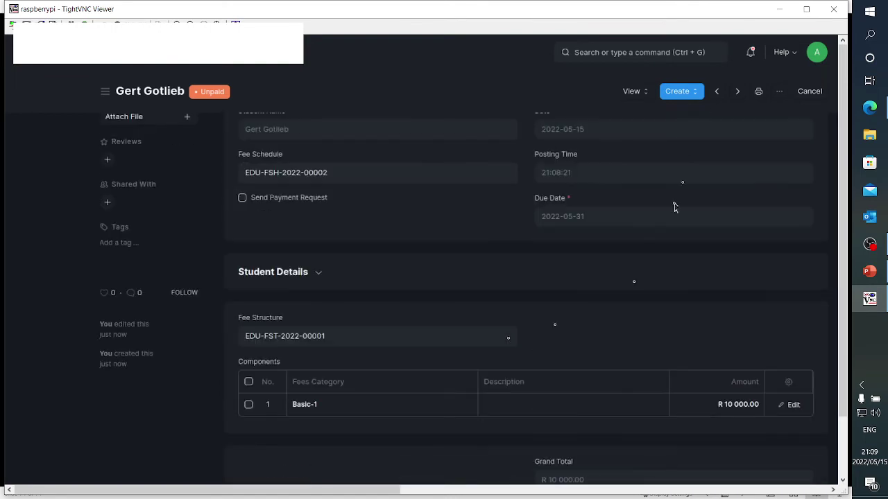
Preview the printable version of fee record EDU-FEE-2022-00004, read it through, and return to the record
click(759, 94)
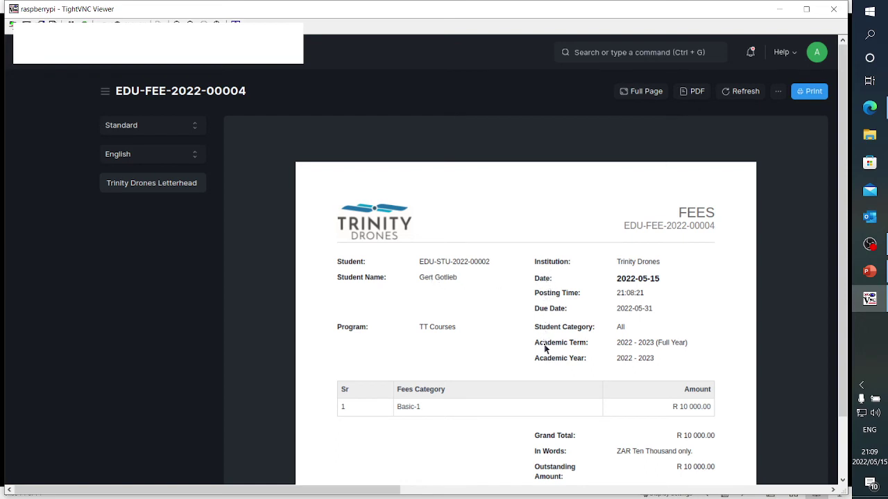
scroll(550, 363, down, 3)
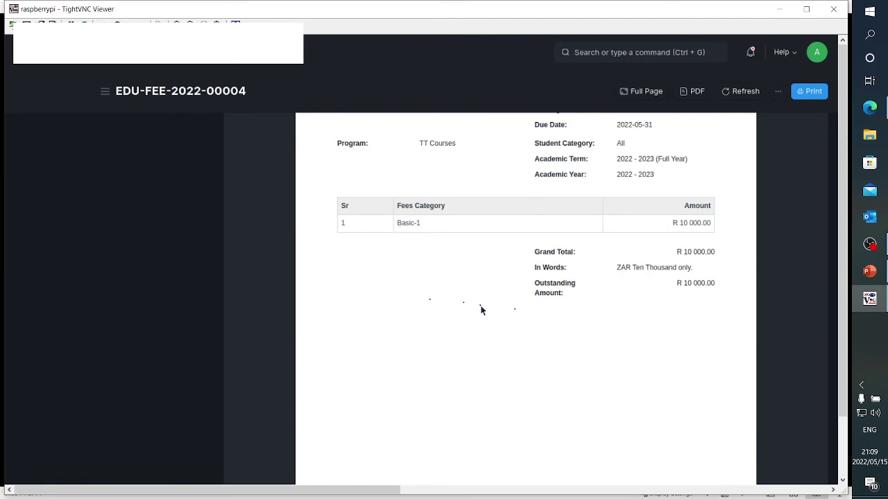
scroll(695, 296, down, 3)
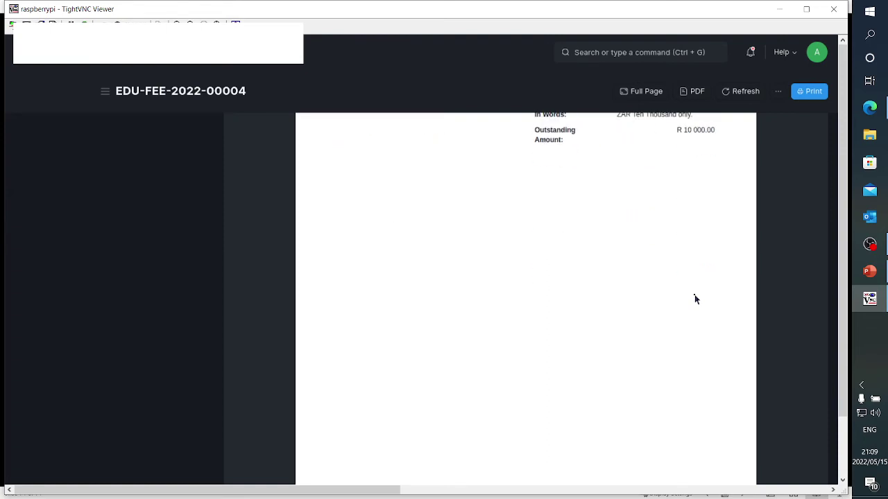
scroll(694, 297, up, 3)
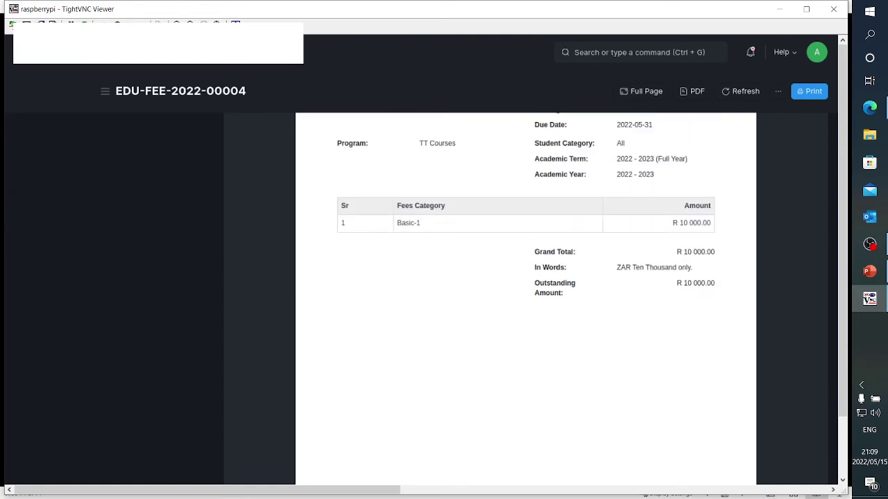
key(alt+Left)
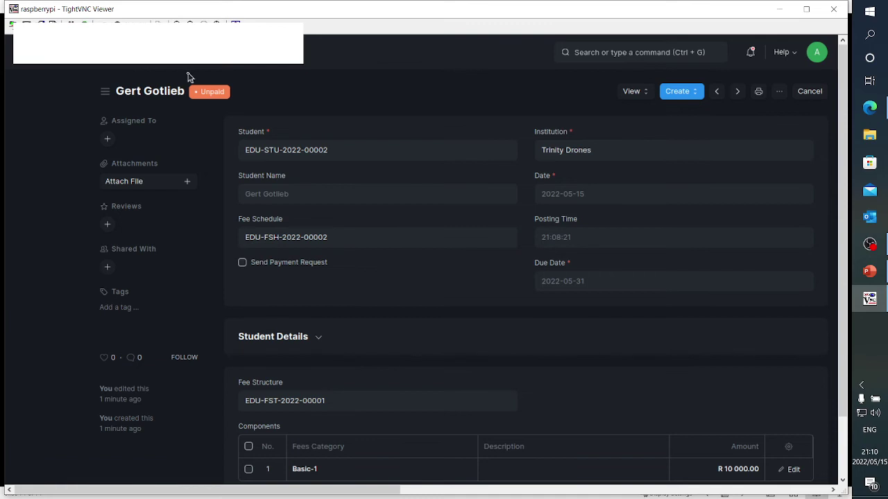
Check which payment documents can be created from the fee record, and review its receivable and income accounts
click(683, 97)
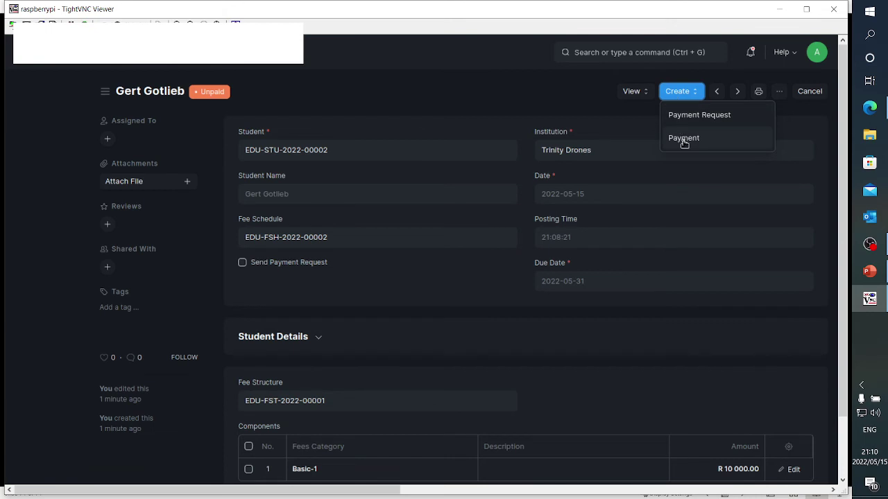
click(540, 97)
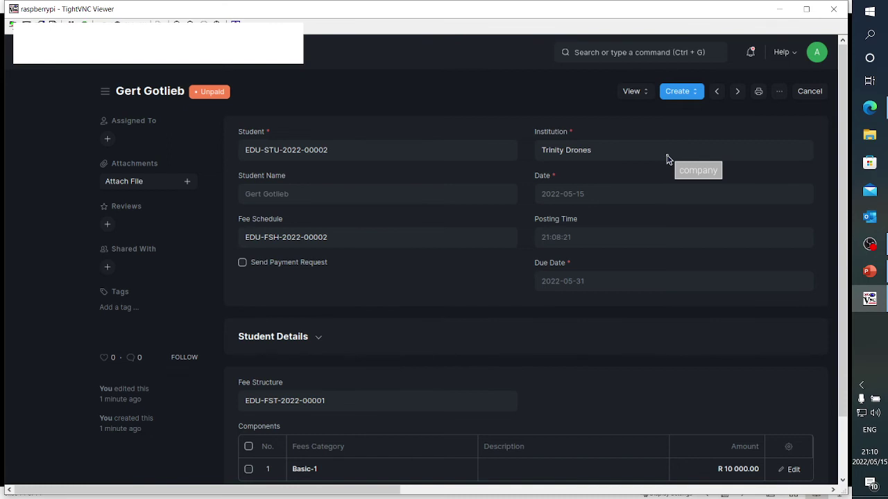
scroll(360, 360, down, 8)
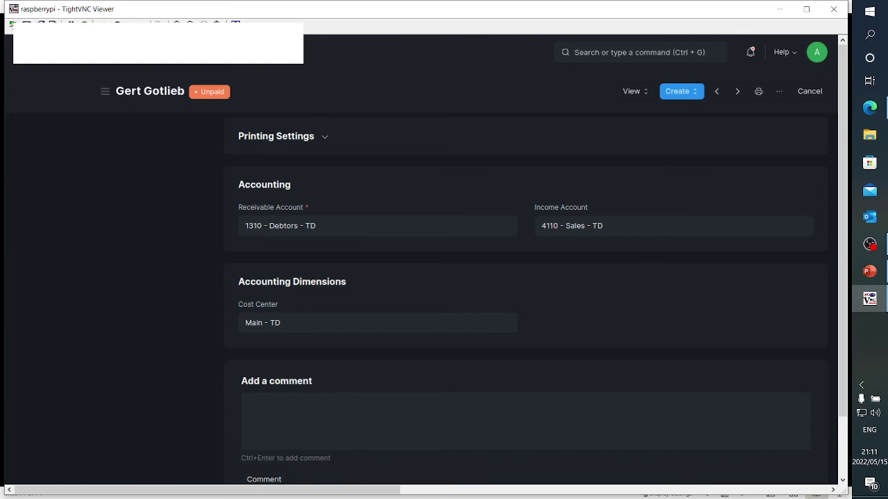
Open the General Ledger in the Accounting module, refresh it, and examine the Debtors and Sales postings of the newest fees
click(109, 53)
scroll(152, 178, up, 1)
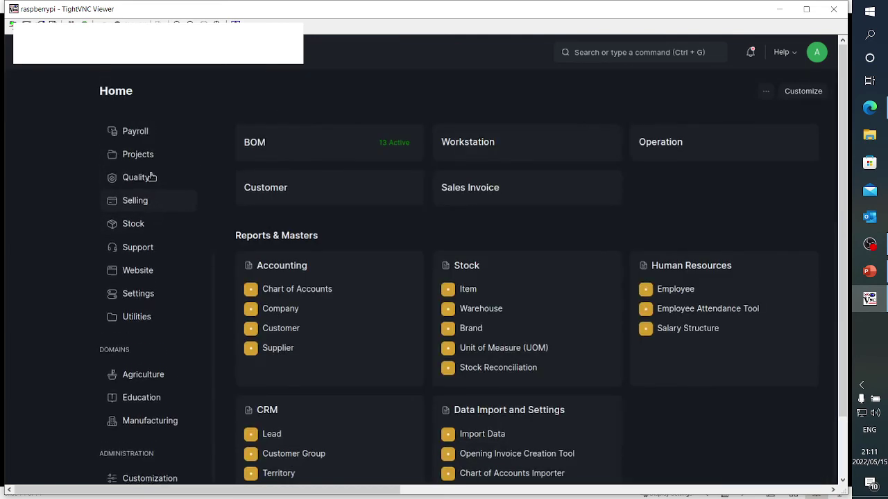
scroll(152, 178, up, 3)
click(153, 174)
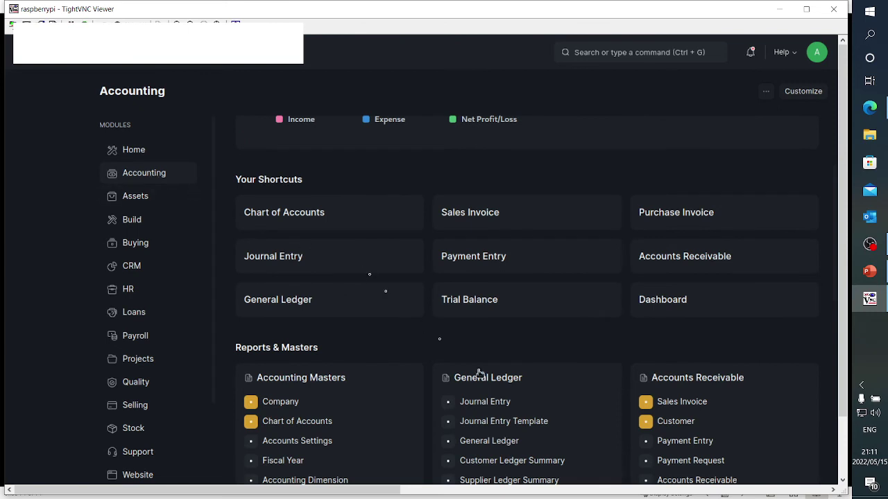
scroll(523, 400, down, 1)
scroll(523, 401, down, 3)
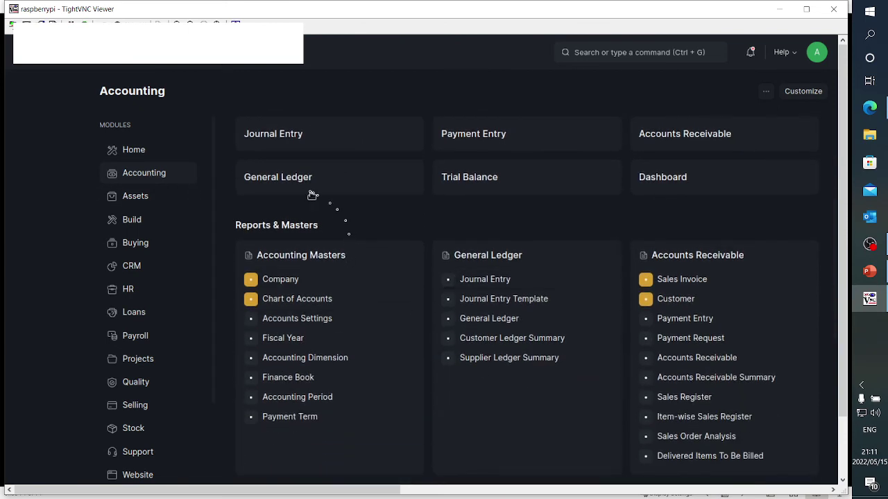
click(291, 182)
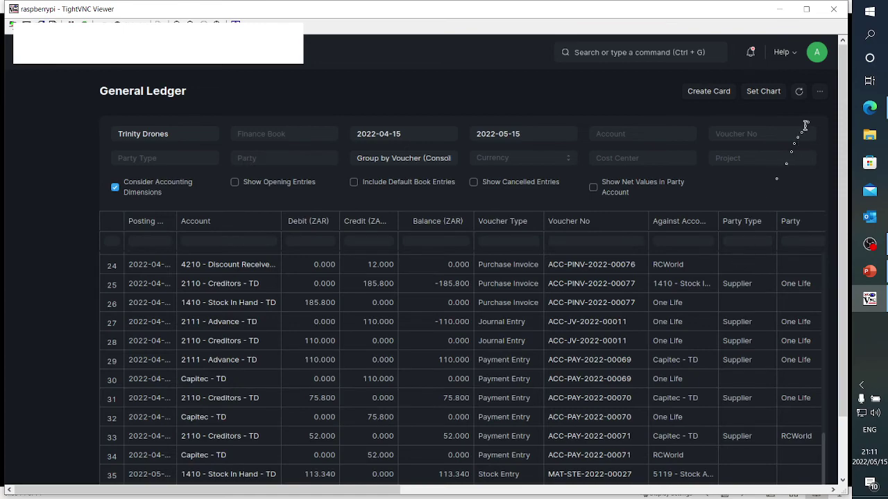
click(799, 92)
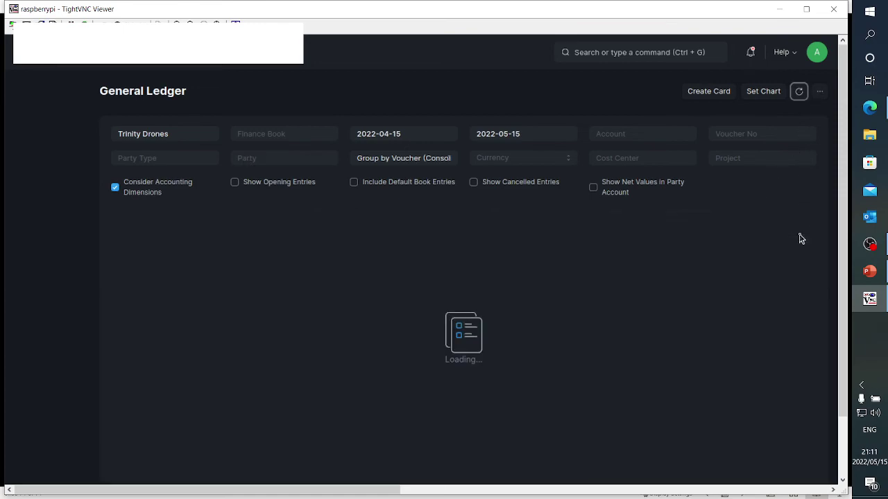
scroll(801, 239, down, 5)
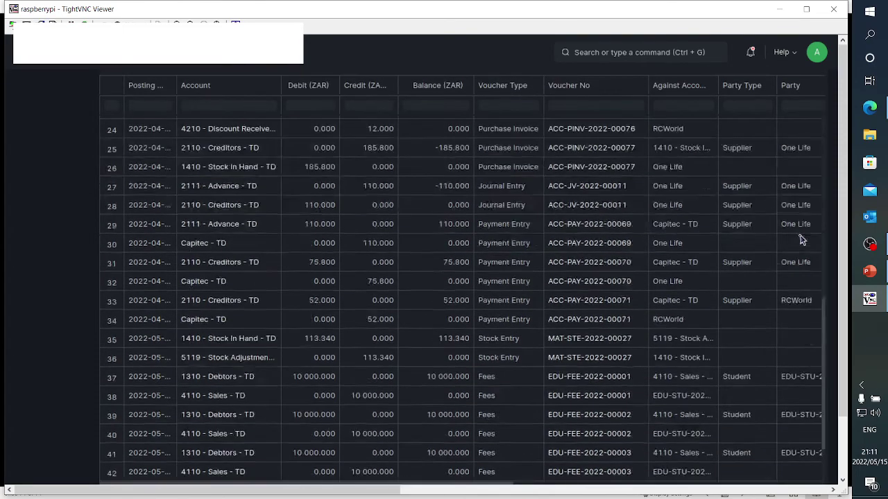
scroll(801, 239, down, 2)
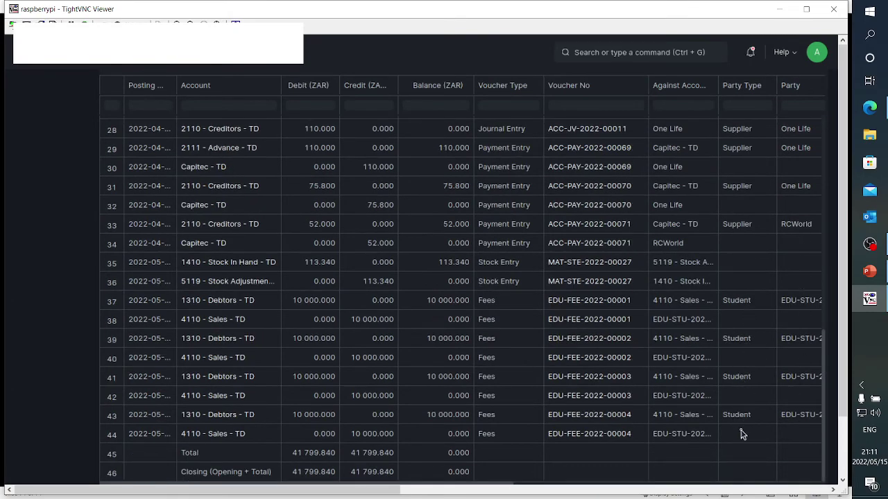
click(233, 379)
Open fee record EDU-FEE-2022-00004 from the Education module's Fees list and create a payment entry from it
click(108, 52)
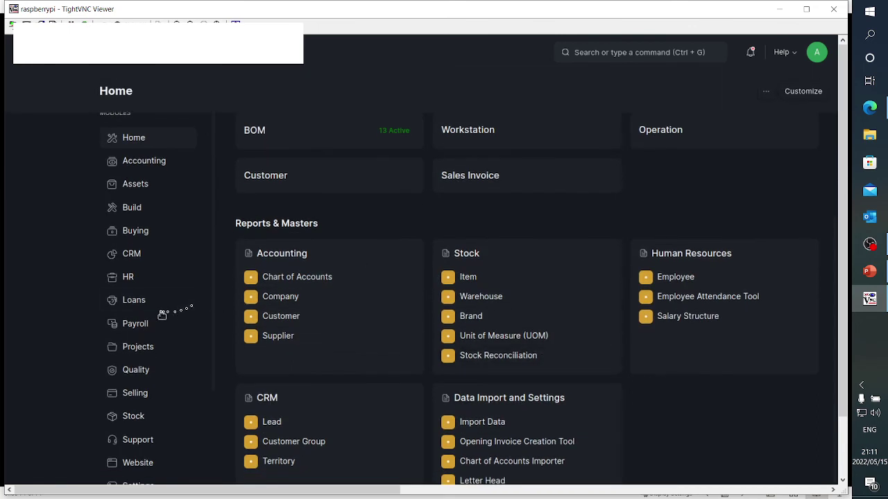
scroll(159, 317, down, 4)
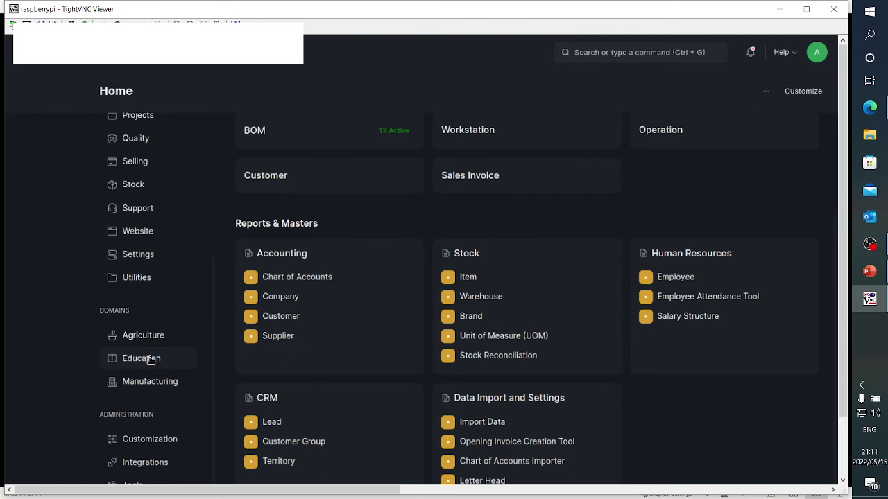
click(151, 359)
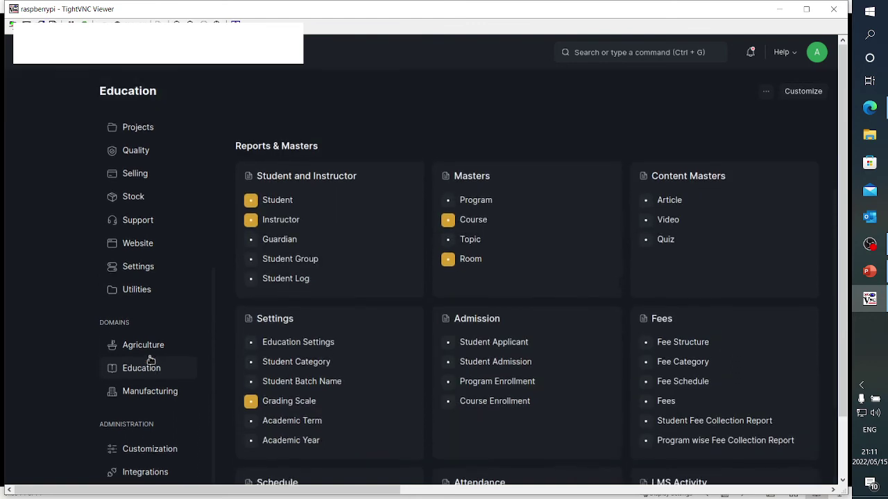
click(666, 404)
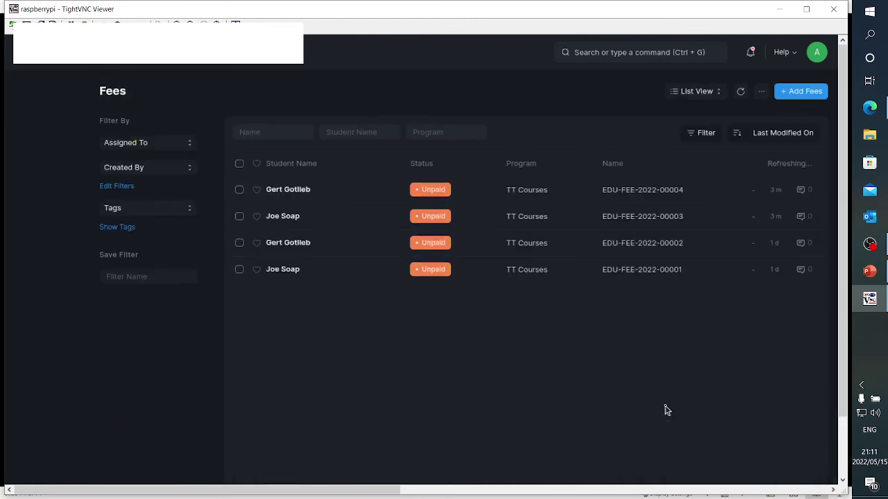
click(288, 190)
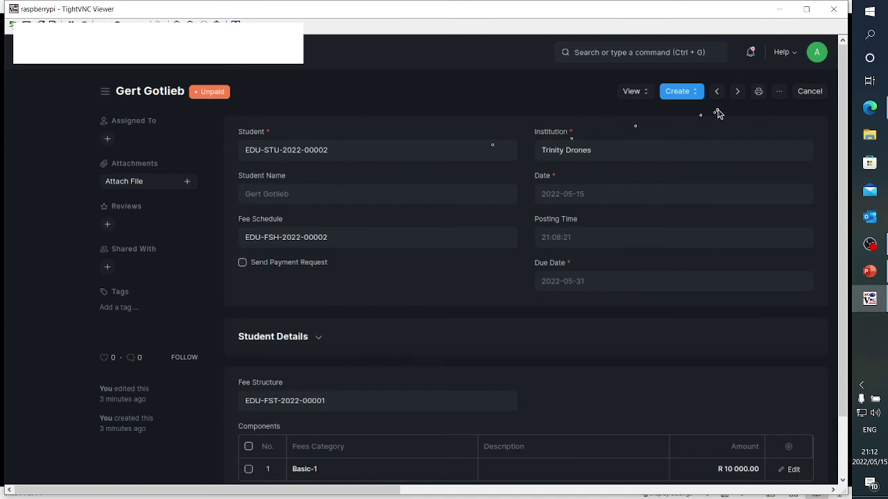
click(682, 94)
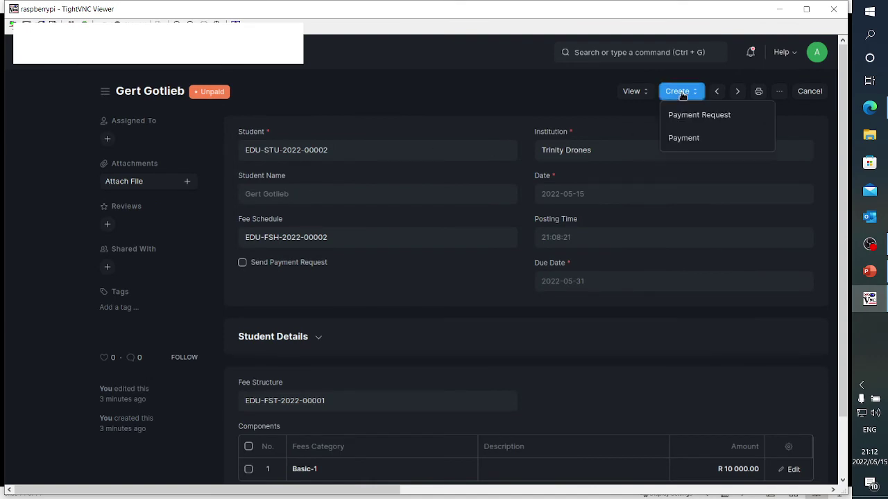
click(681, 140)
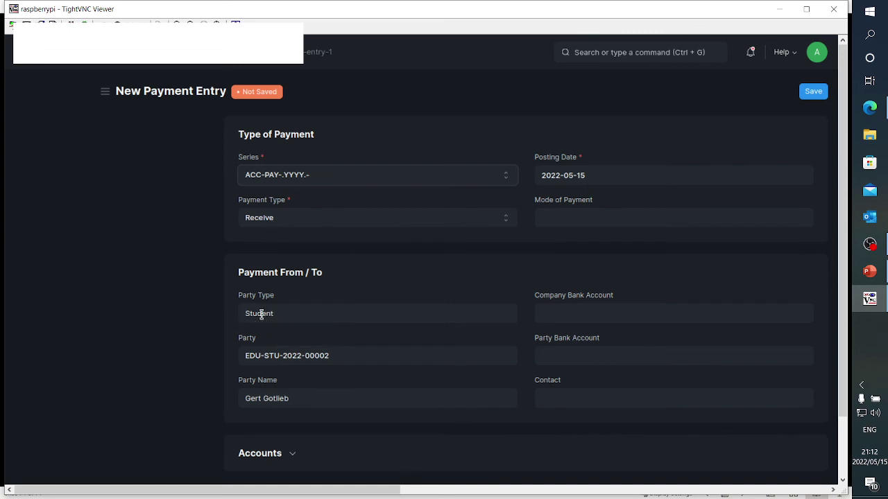
Review the new payment entry's party details, paid amount, and the accounts it is paid from and to
scroll(354, 379, down, 2)
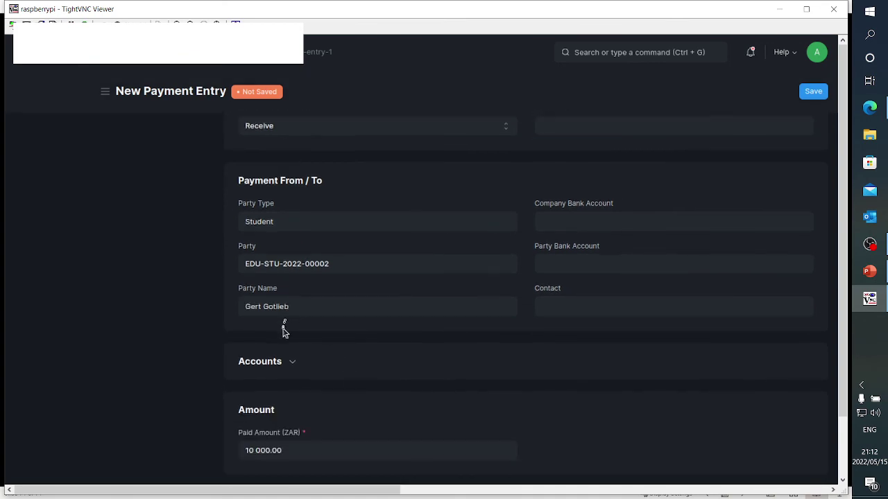
scroll(283, 331, down, 2)
scroll(284, 291, down, 1)
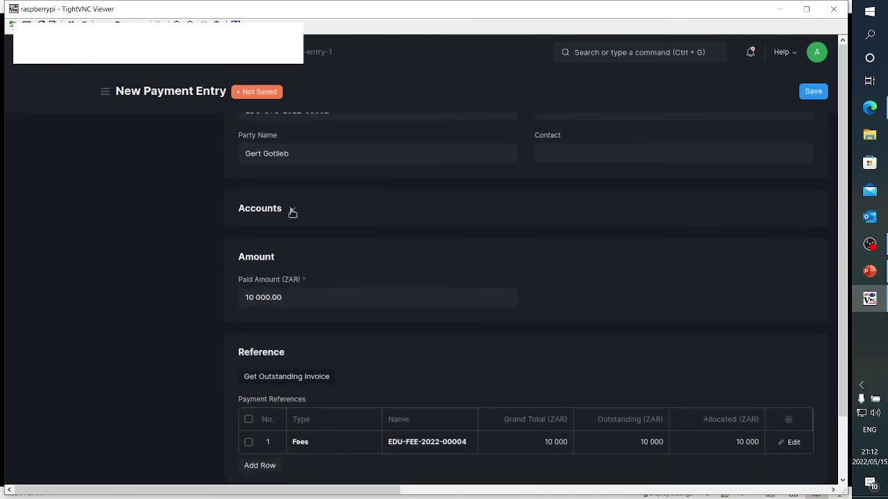
click(292, 211)
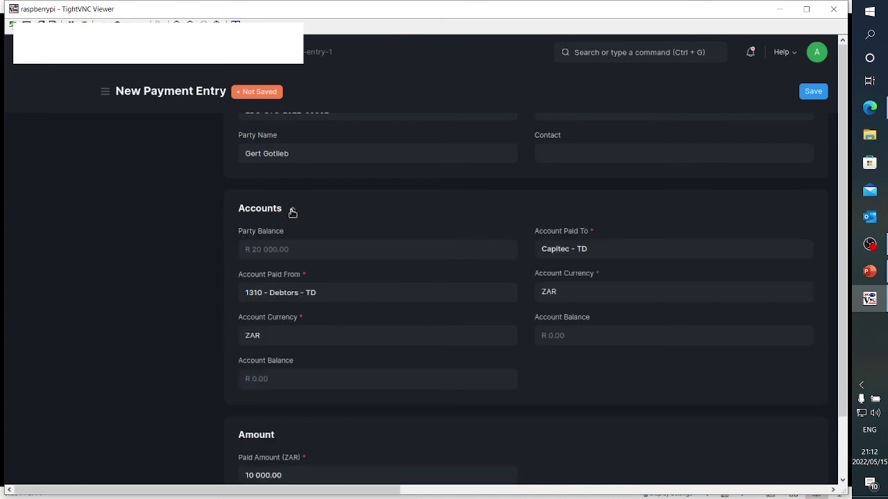
click(292, 211)
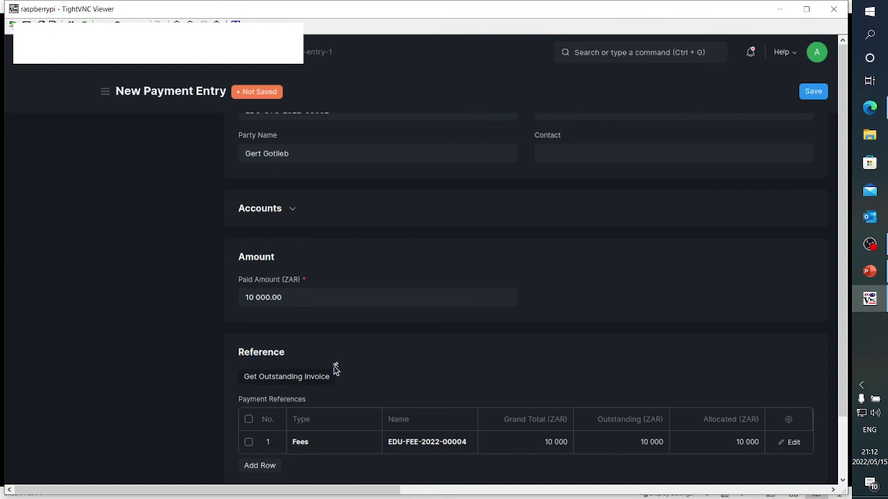
click(294, 210)
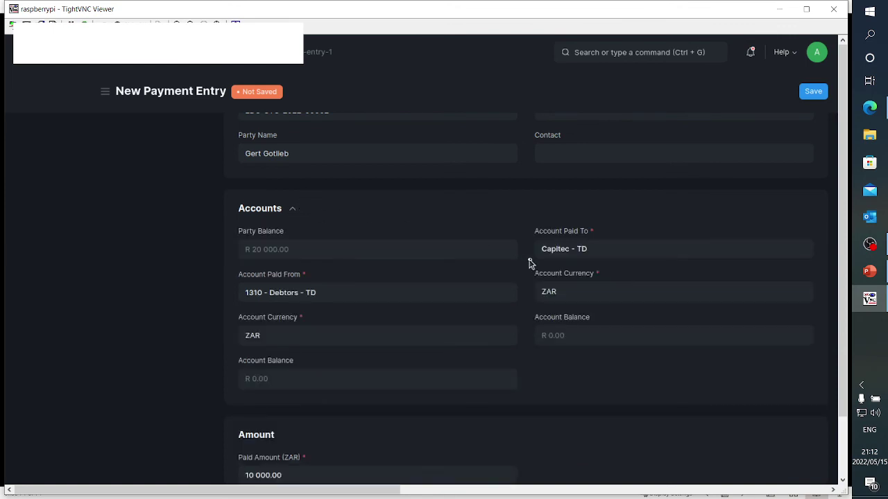
click(294, 211)
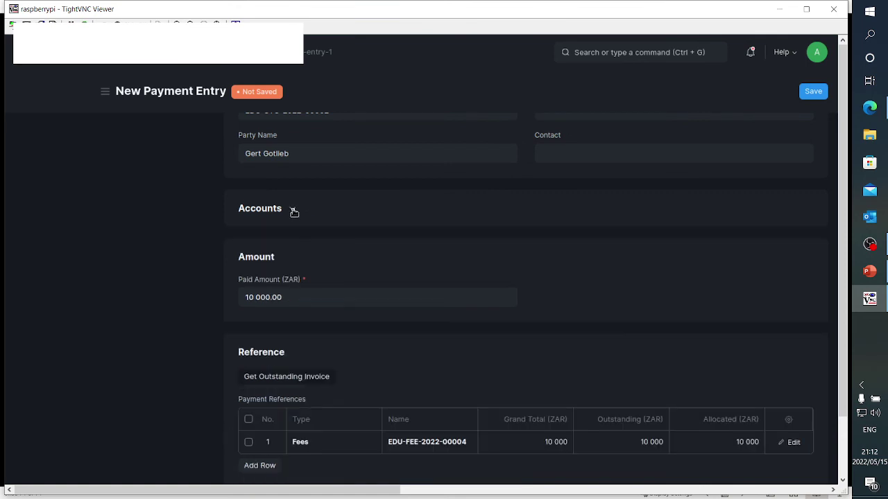
Inspect the payment entry's reference row for the fee, including its due date and allocated amount, and close the row
scroll(304, 364, down, 1)
scroll(304, 368, down, 1)
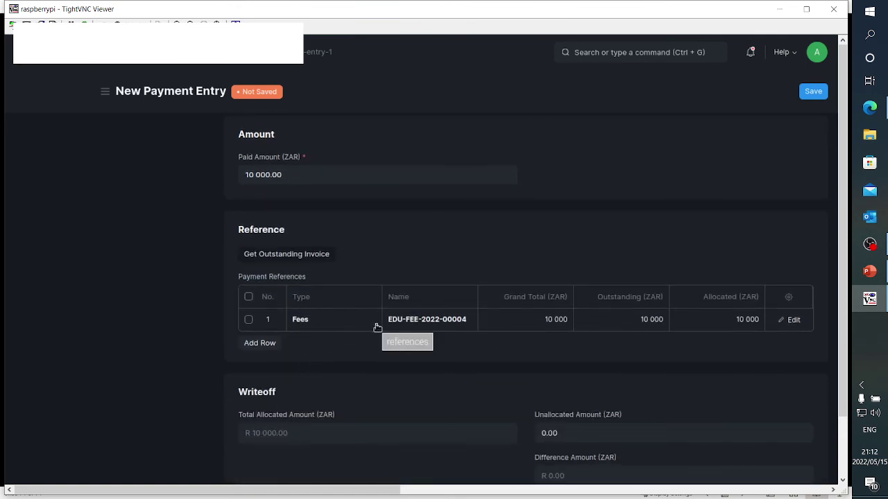
click(793, 320)
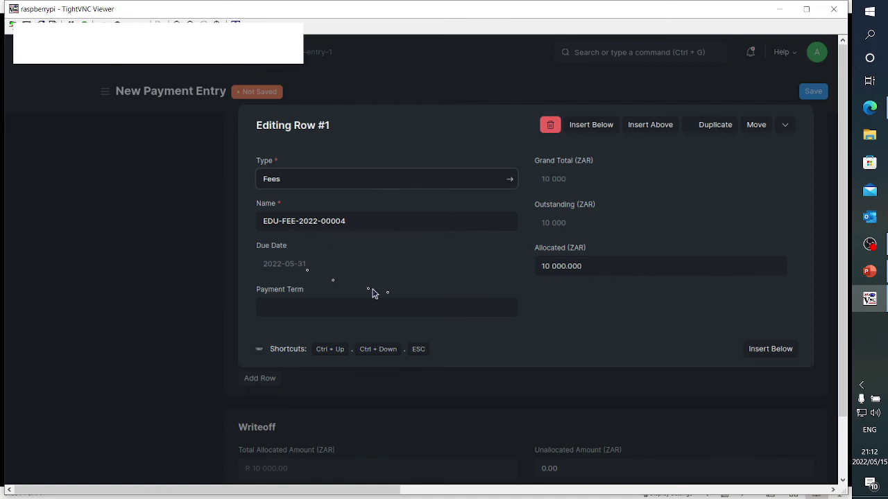
click(149, 235)
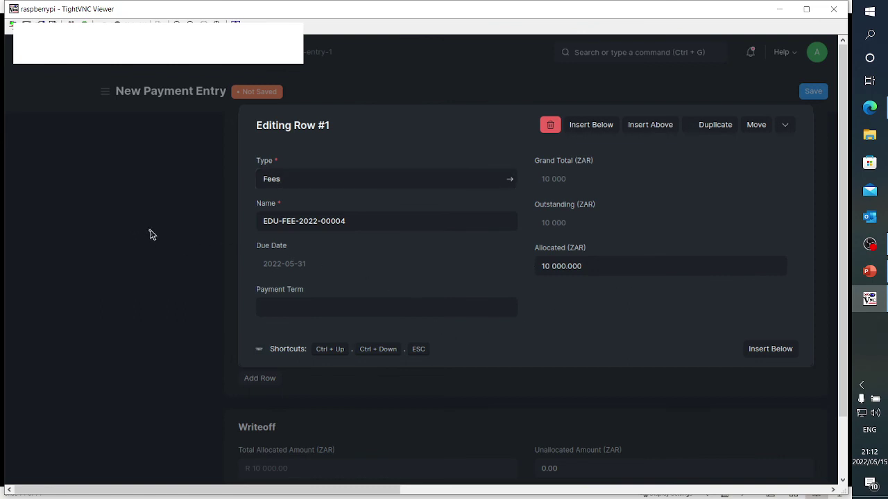
Fill in the payment's transaction details with reference number Capitec and reference date 2022-05-15
scroll(283, 264, down, 2)
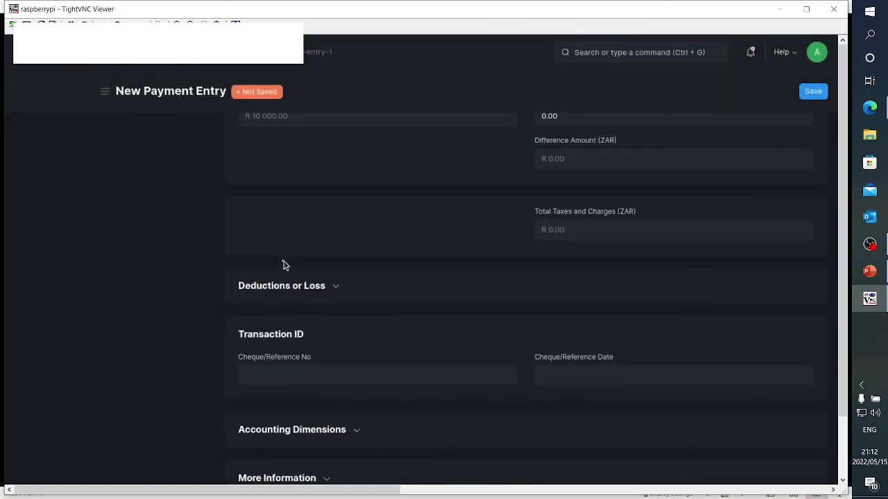
click(288, 376)
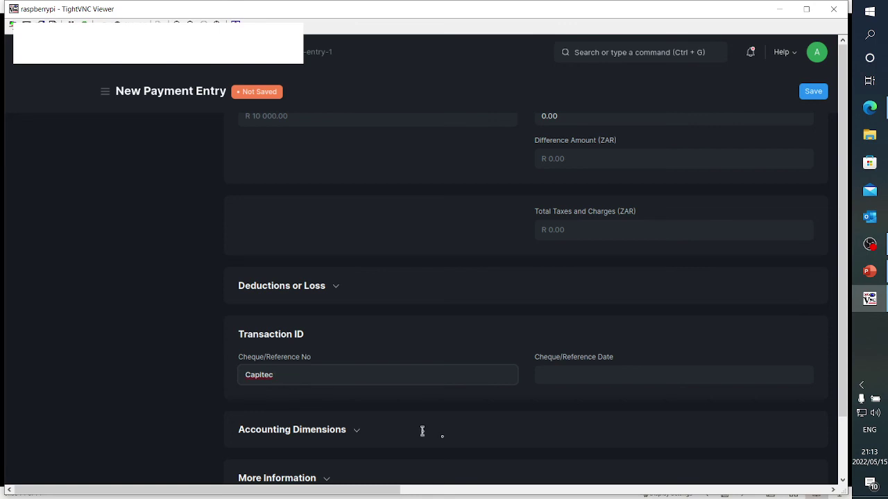
click(582, 370)
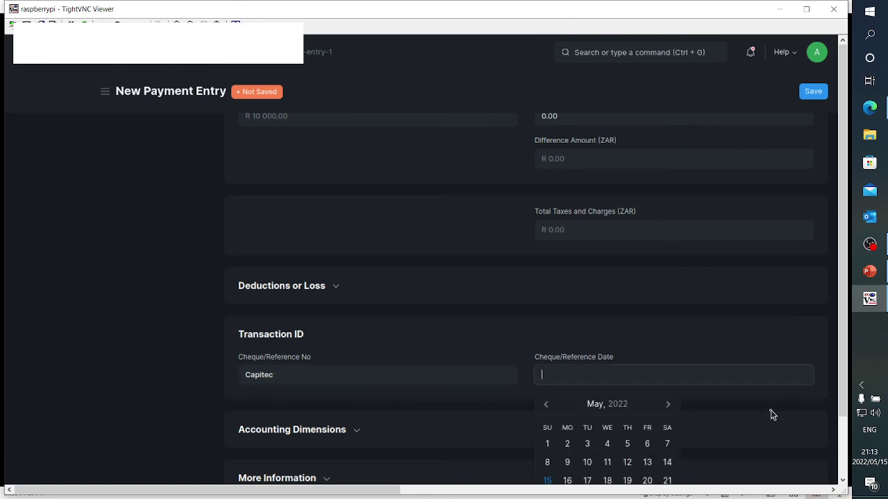
scroll(837, 368, down, 1)
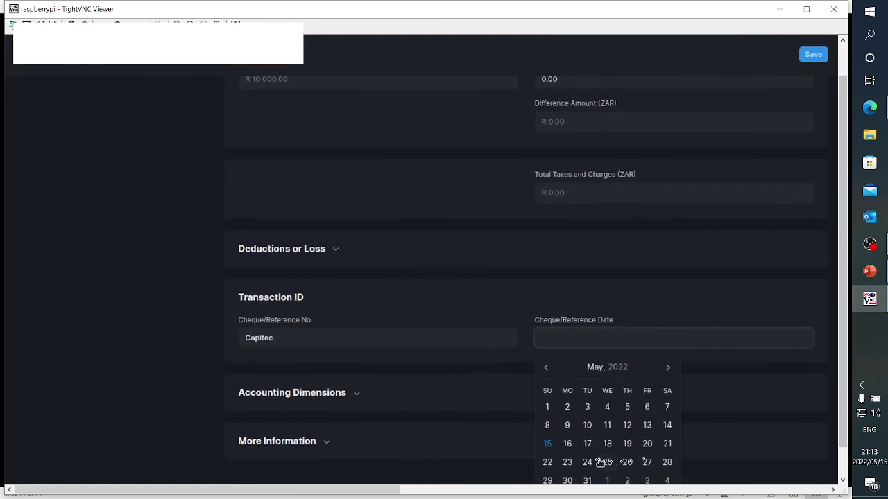
click(548, 445)
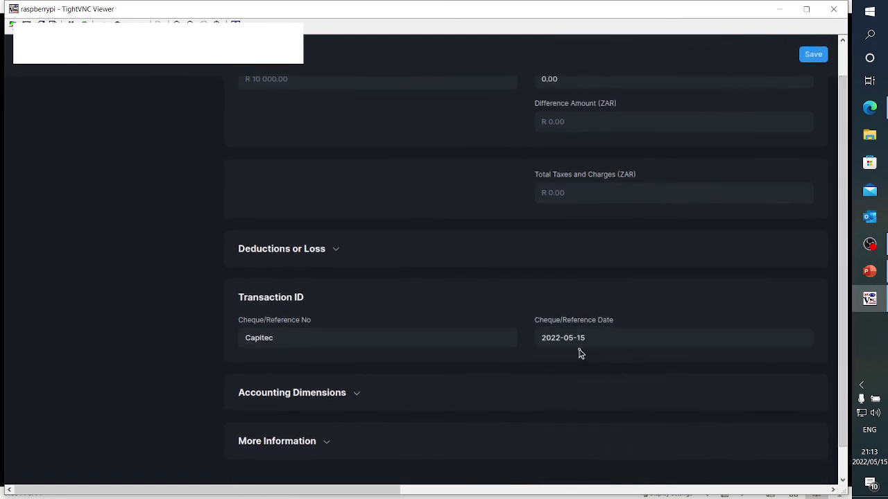
Check the payment entry's accounting dimensions and header details, and save and permanently submit it
click(357, 394)
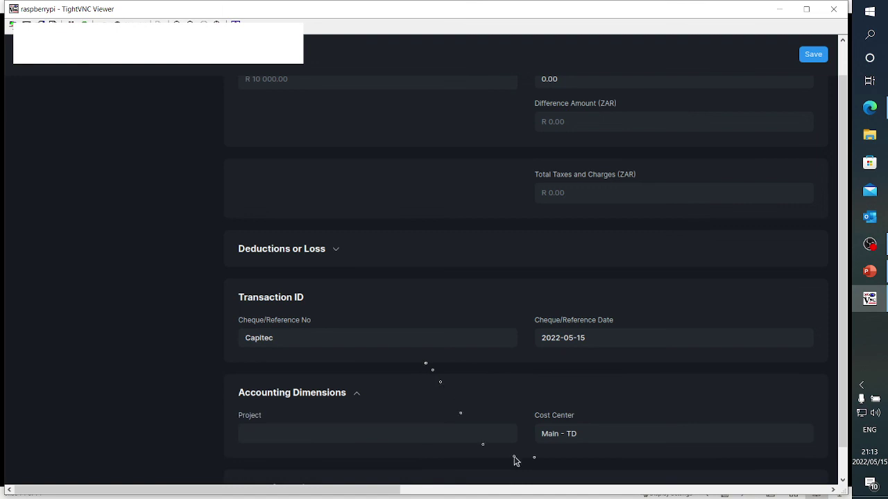
scroll(704, 338, up, 15)
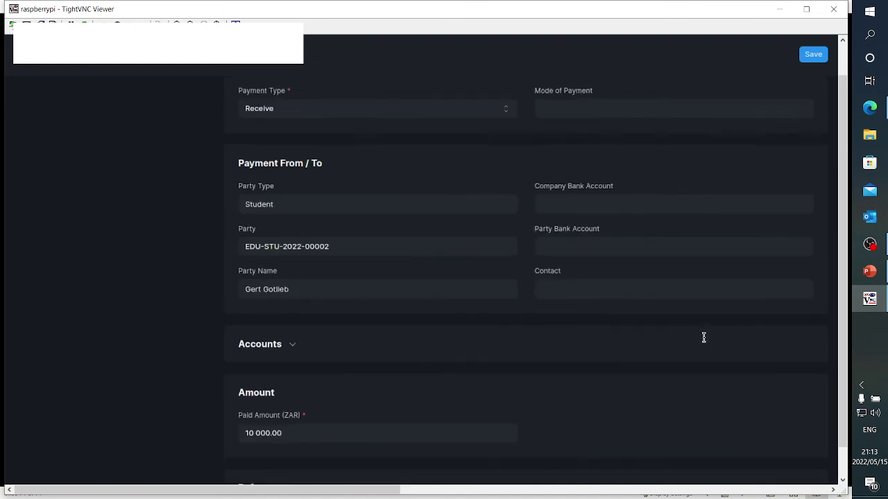
scroll(703, 337, up, 2)
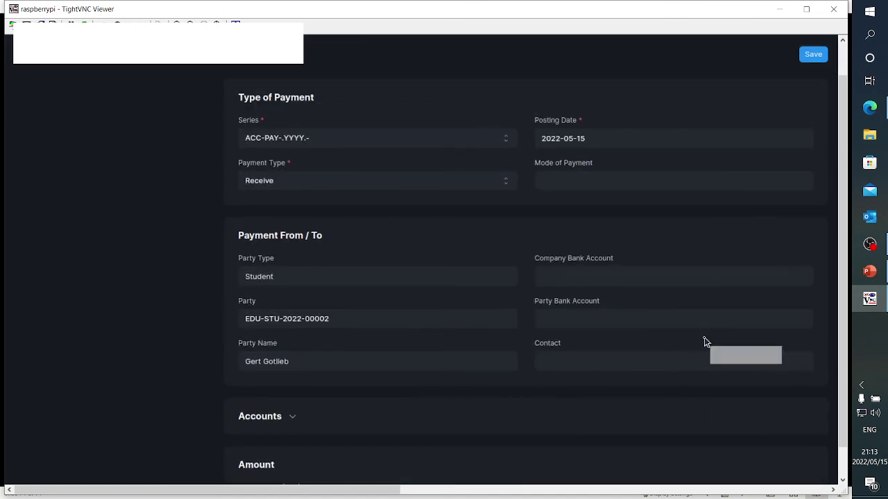
click(815, 59)
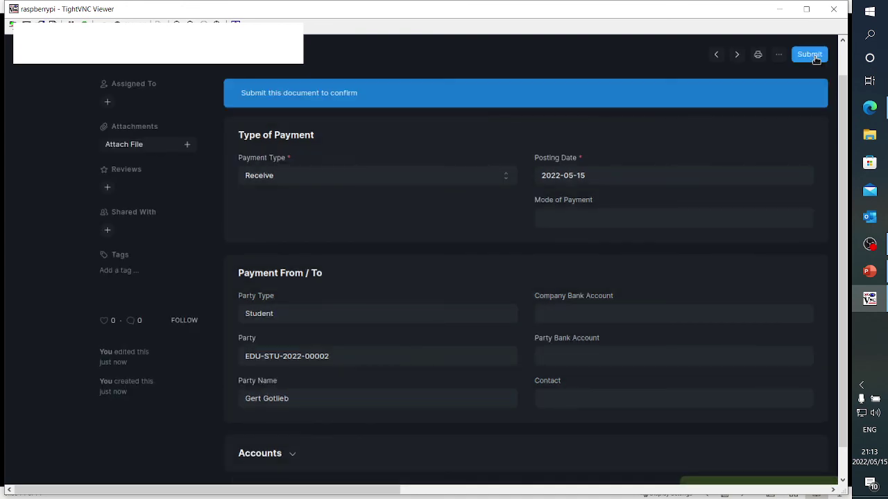
click(811, 56)
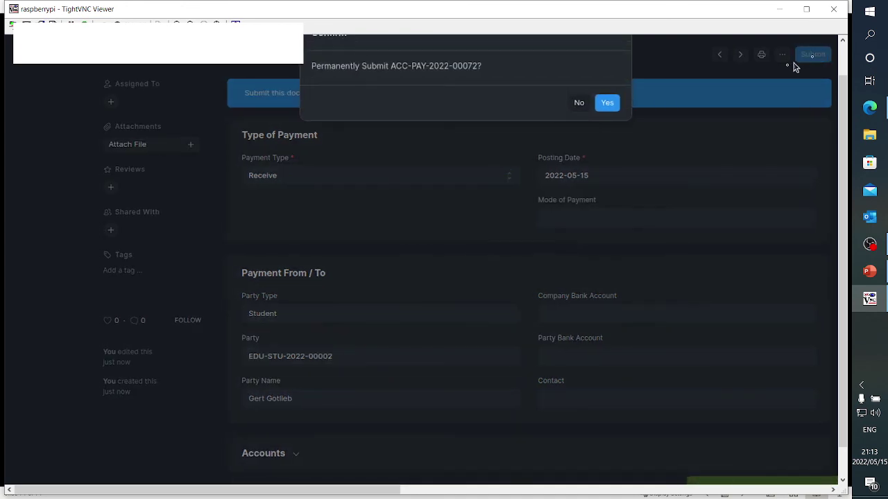
click(609, 103)
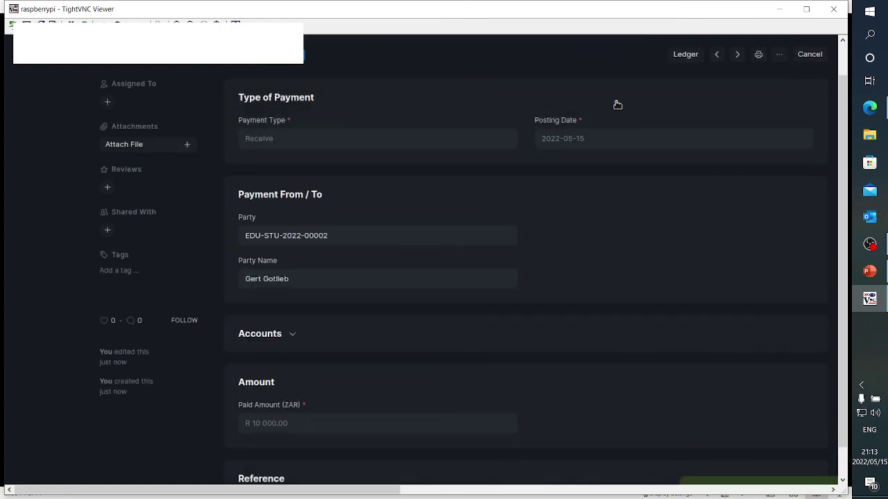
Return to the Education module's Fees list and check the payment status of EDU-FEE-2022-00004
drag(844, 161, 852, 115)
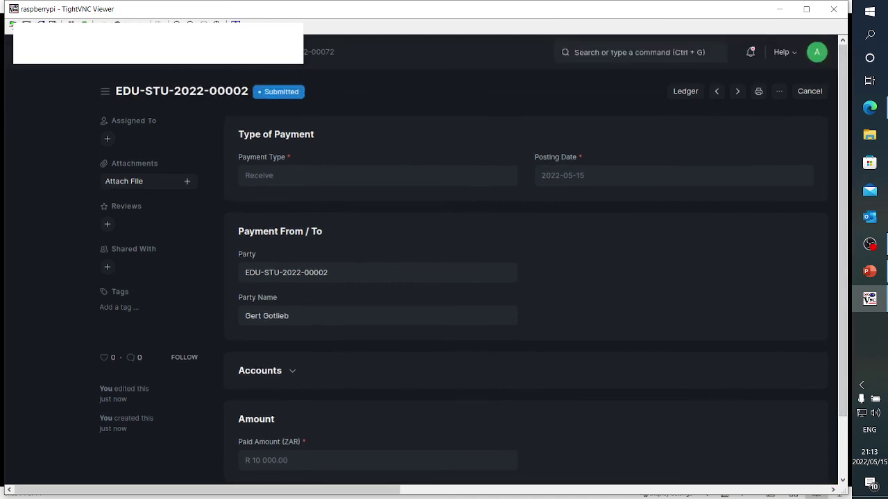
scroll(143, 301, down, 1)
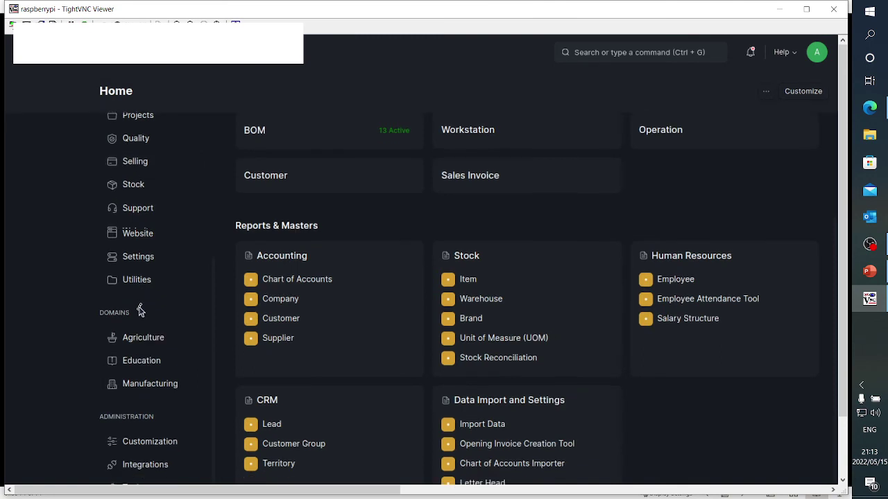
click(139, 362)
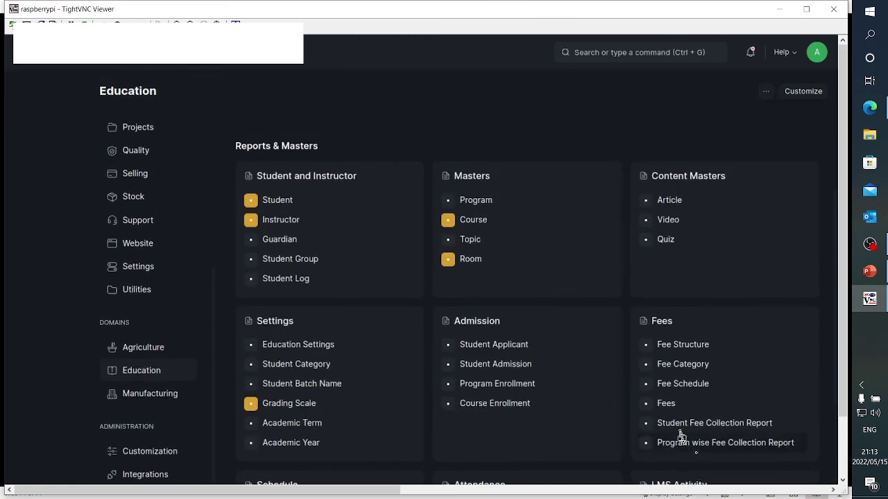
click(672, 407)
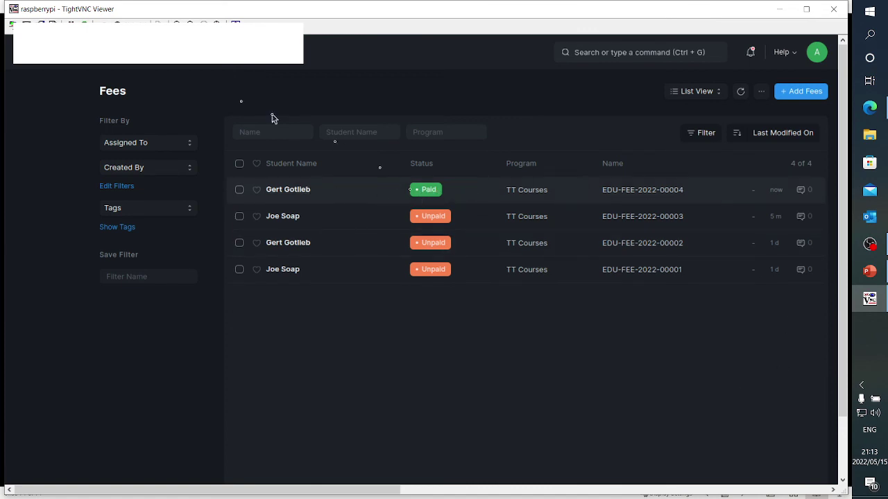
Open the General Ledger in the Accounting module, refresh it, and examine the Debtors and Capitec postings of the new payment entry
click(108, 53)
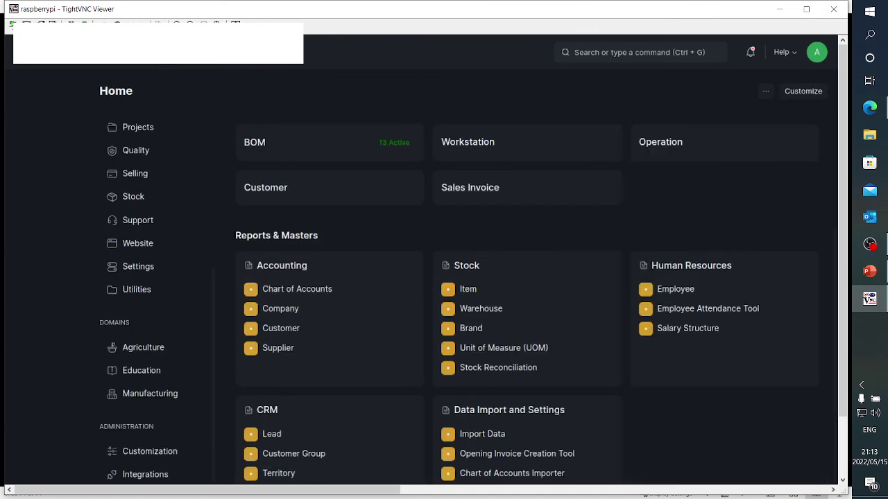
scroll(155, 223, up, 5)
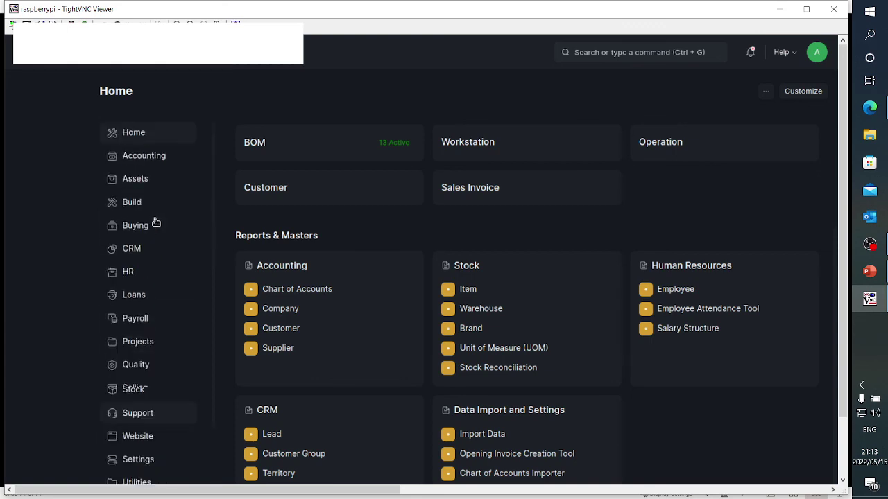
click(148, 177)
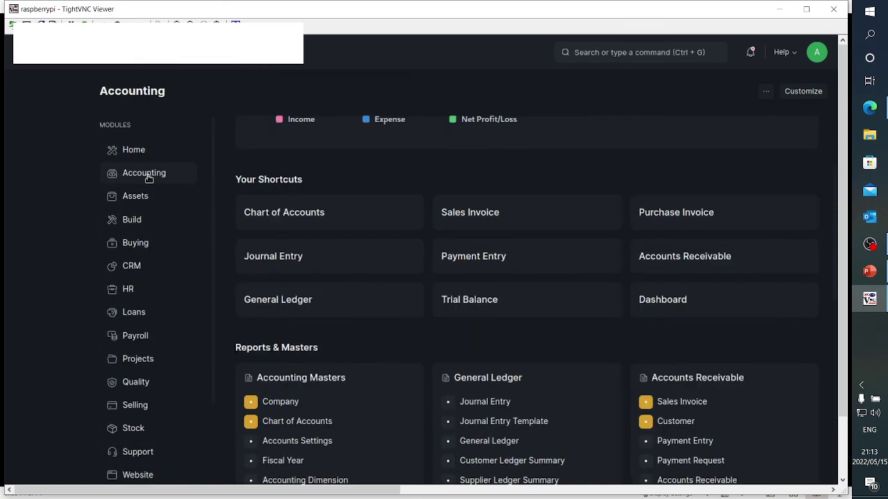
click(277, 305)
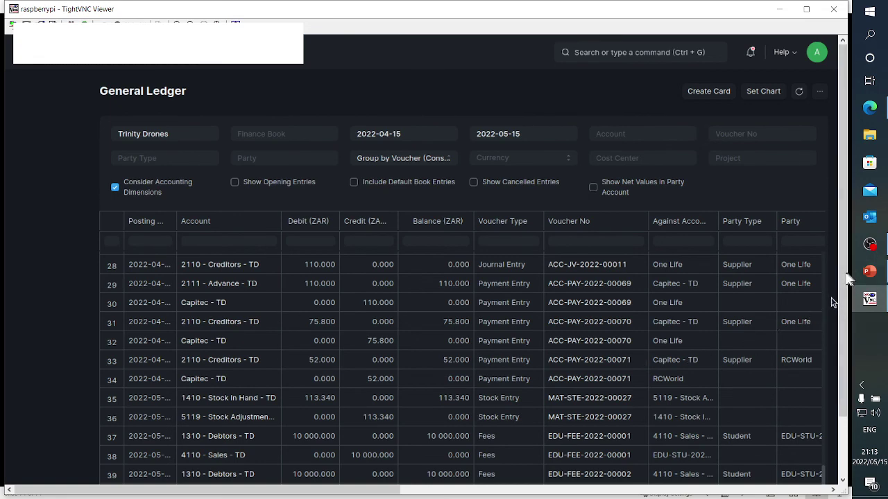
click(800, 92)
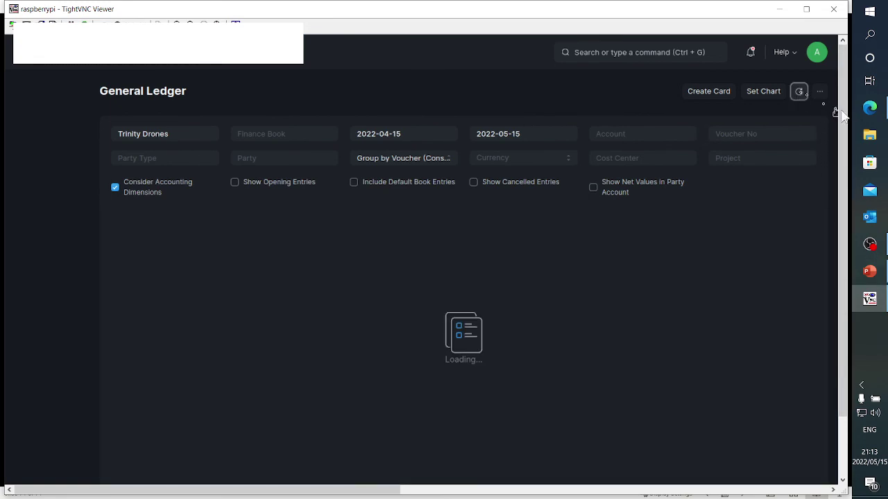
scroll(846, 129, down, 2)
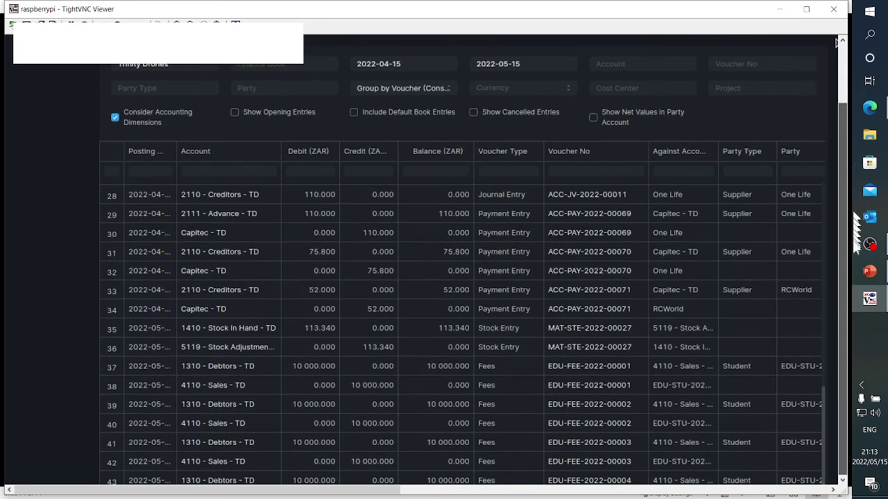
scroll(799, 404, down, 5)
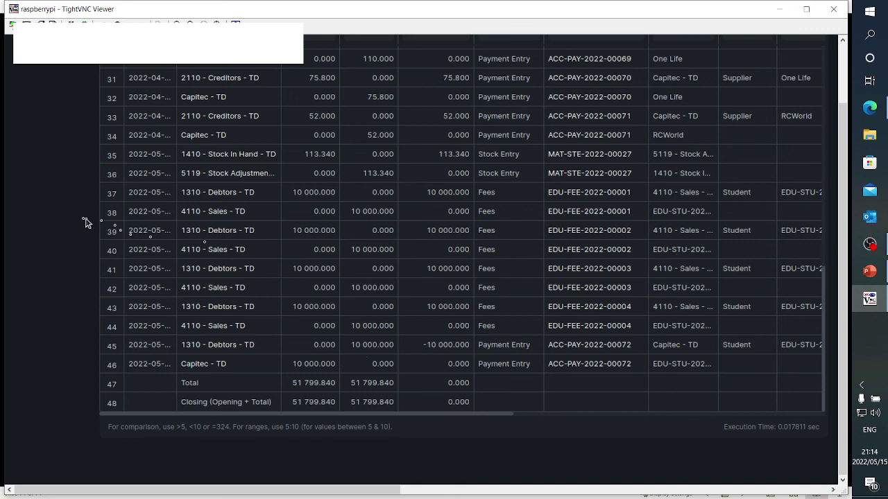
scroll(52, 217, up, 2)
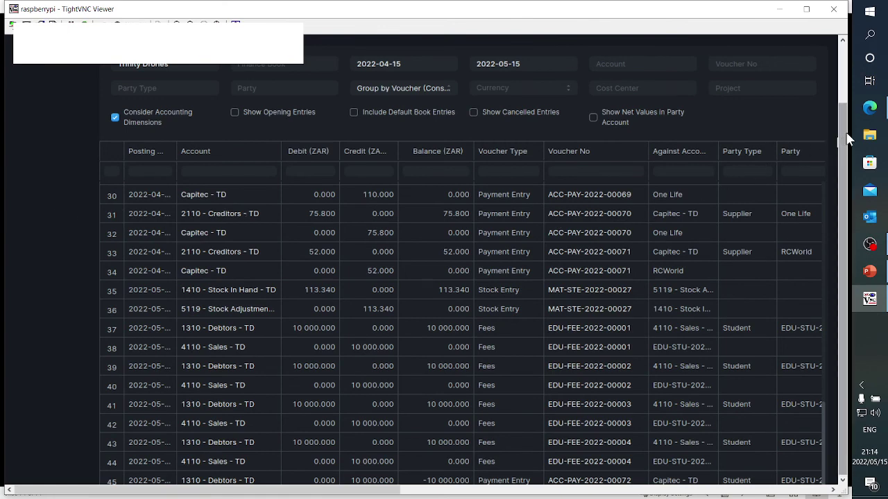
scroll(845, 129, up, 2)
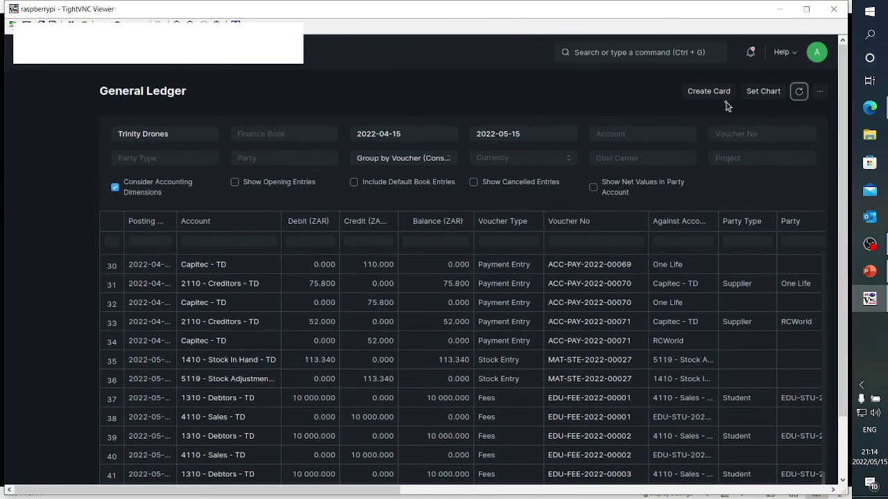